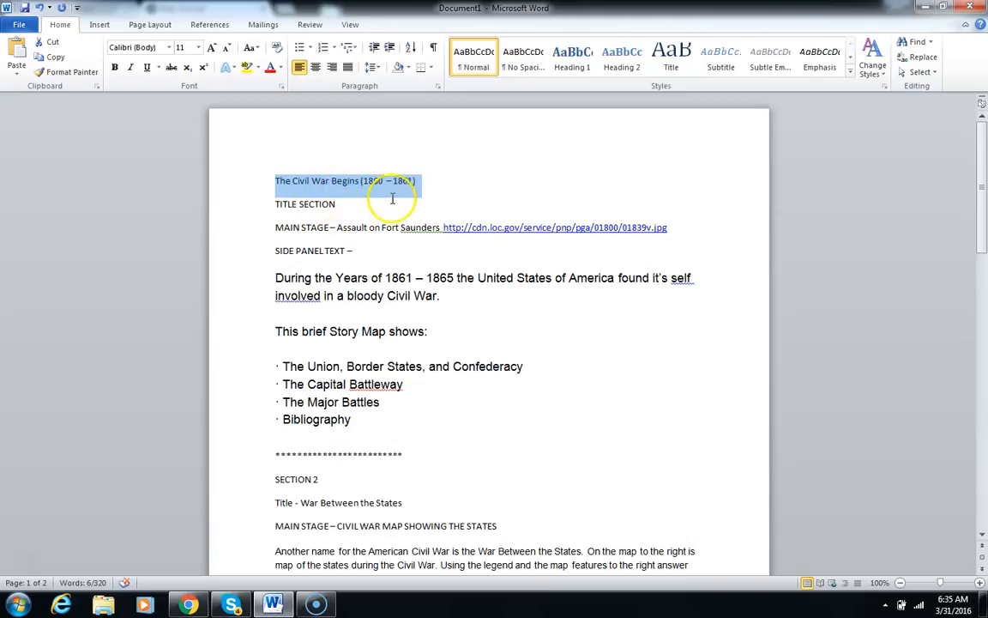
Switch from the Word notes to Map Journal Builder and title the journal "The Civil War Begins, 1860 - 1861"
left_click(302, 228)
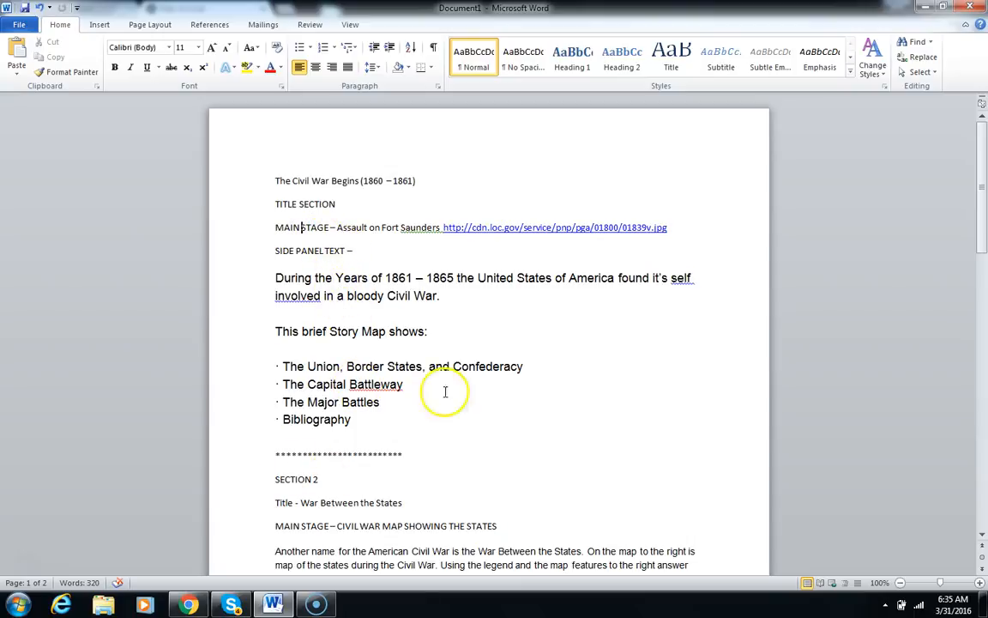
left_click_drag(984, 155, 858, 85)
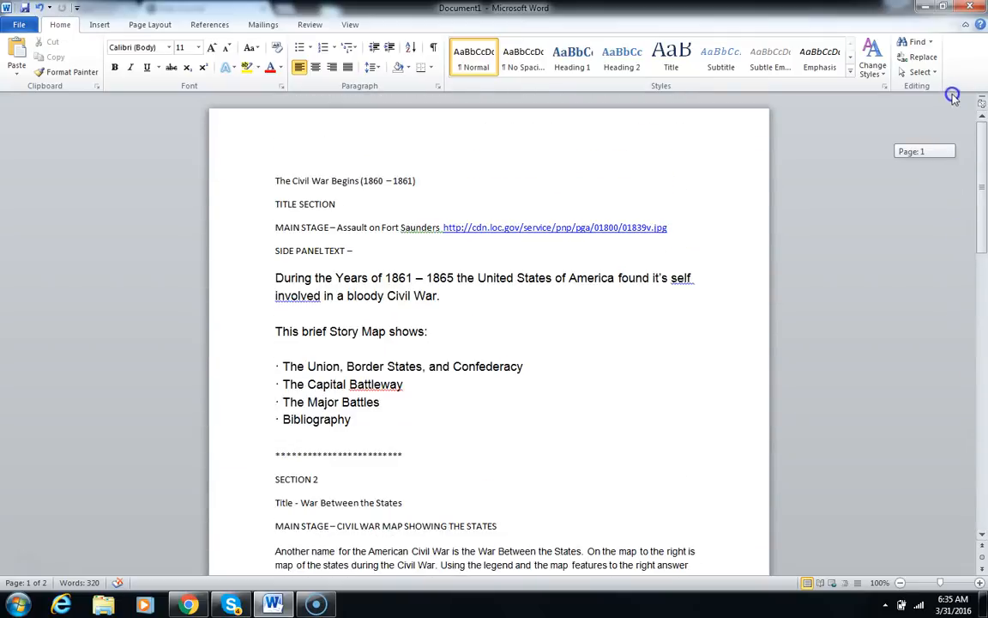
left_click(928, 12)
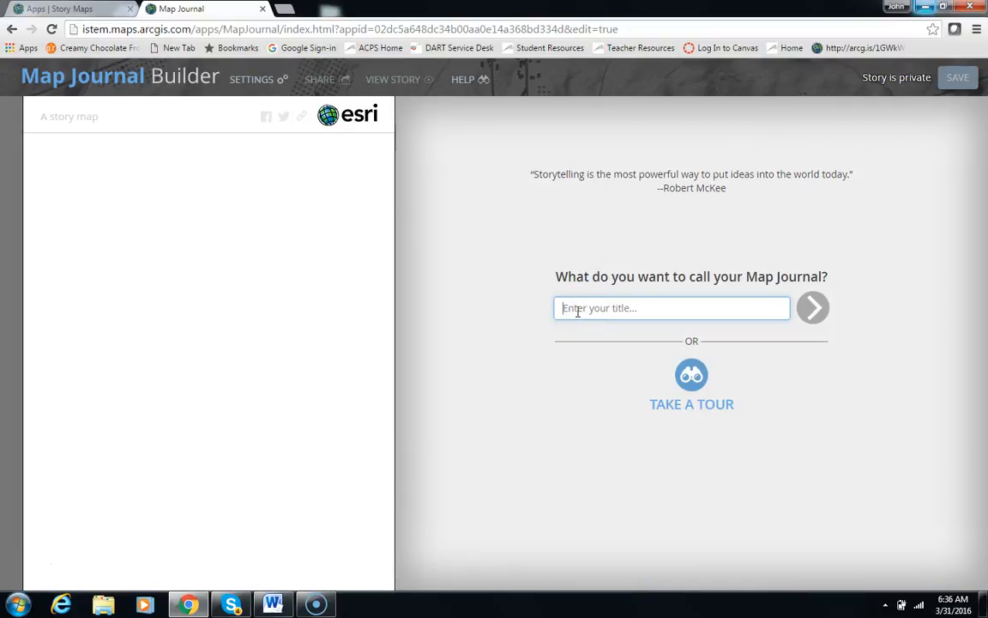
type("THE")
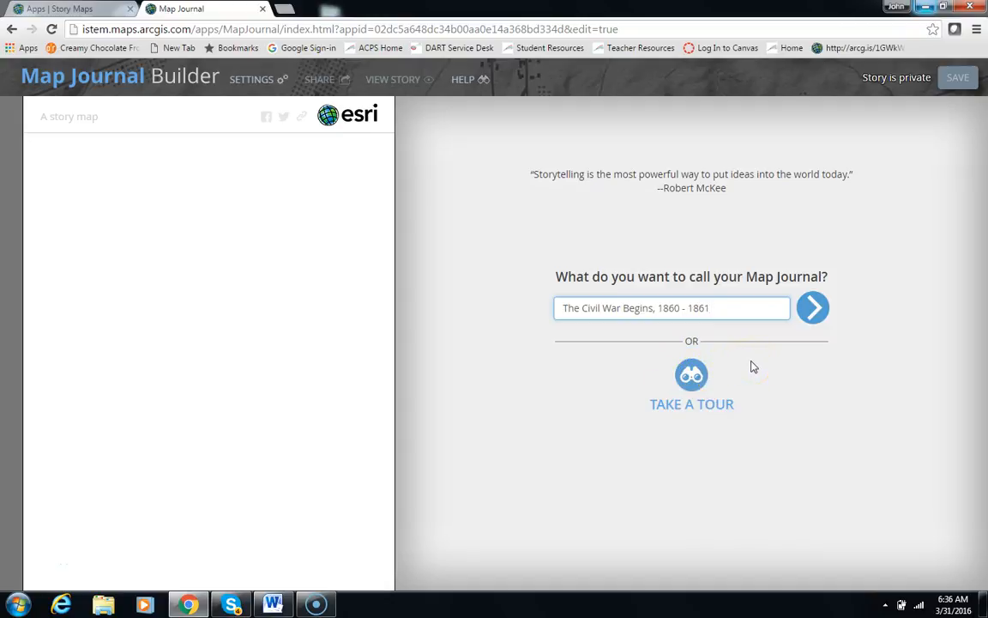
left_click(822, 311)
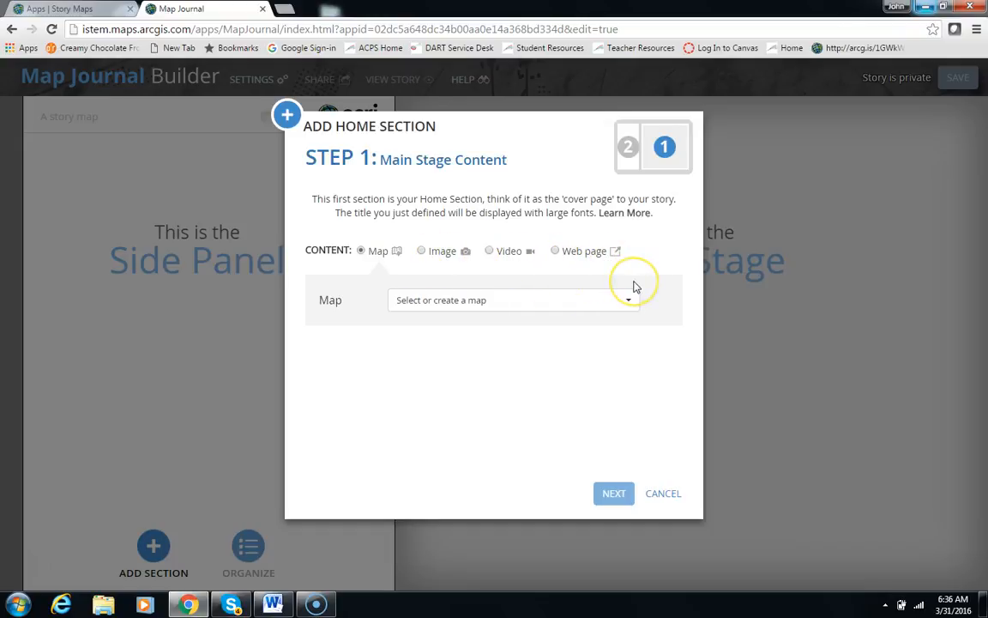
Choose Image as the home section's main stage content and copy the Assault on Fort Saunders image link from the Word notes
left_click(422, 251)
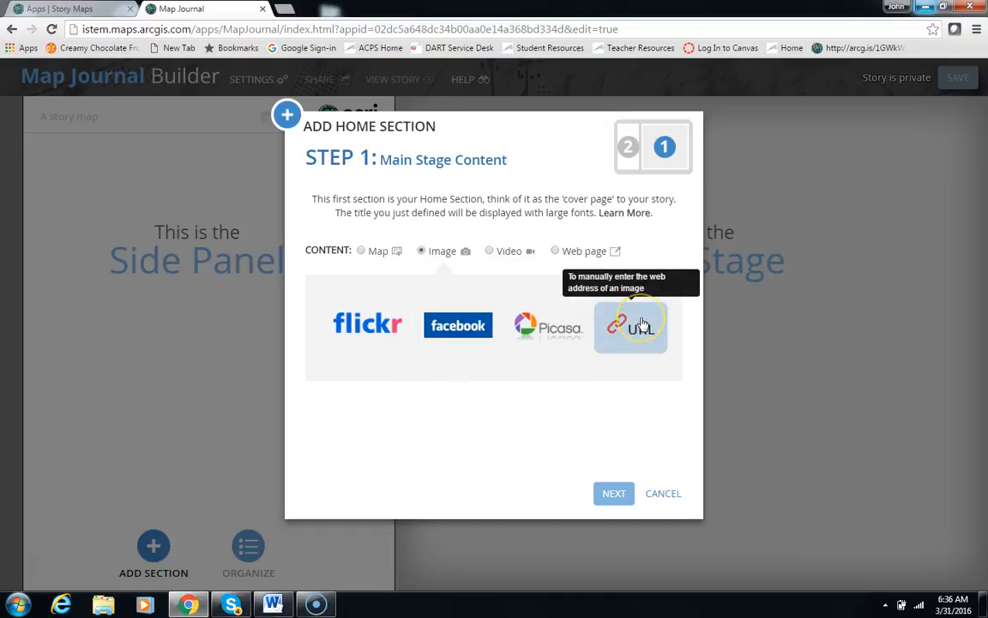
left_click(270, 605)
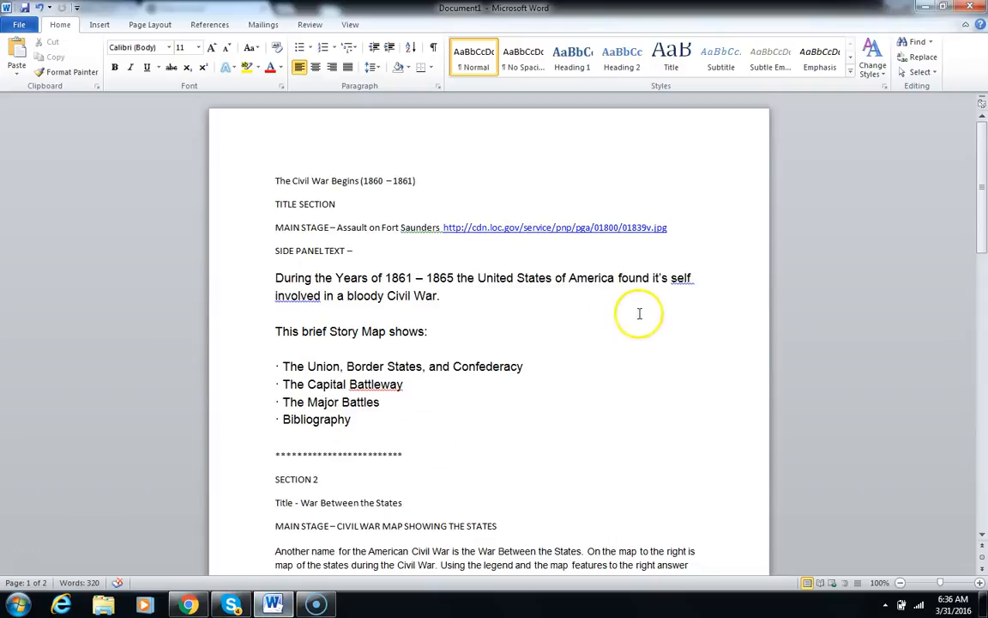
left_click_drag(669, 227, 532, 231)
right_click(531, 231)
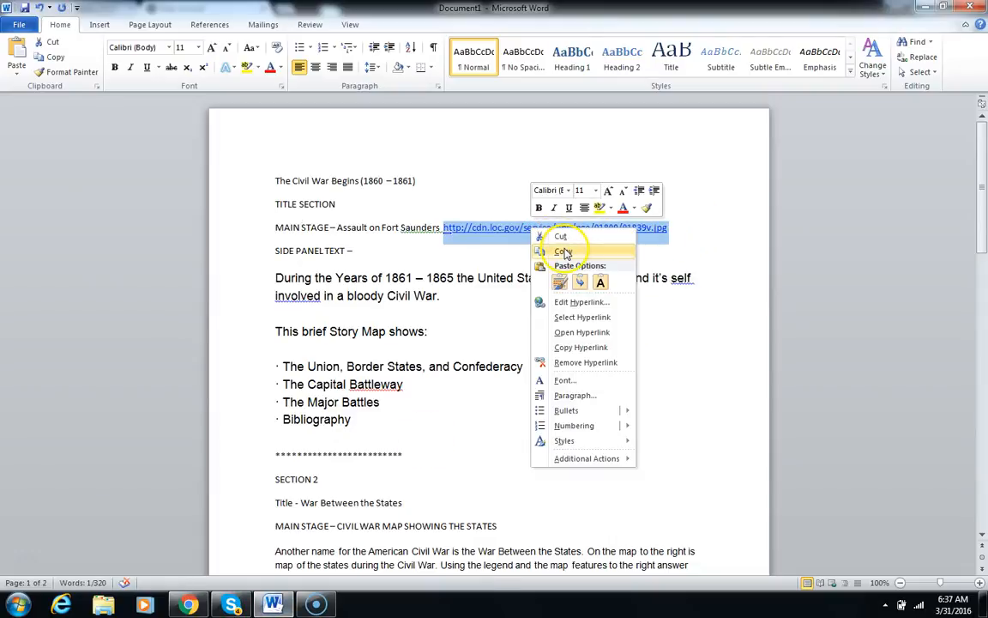
left_click(562, 251)
left_click(916, 6)
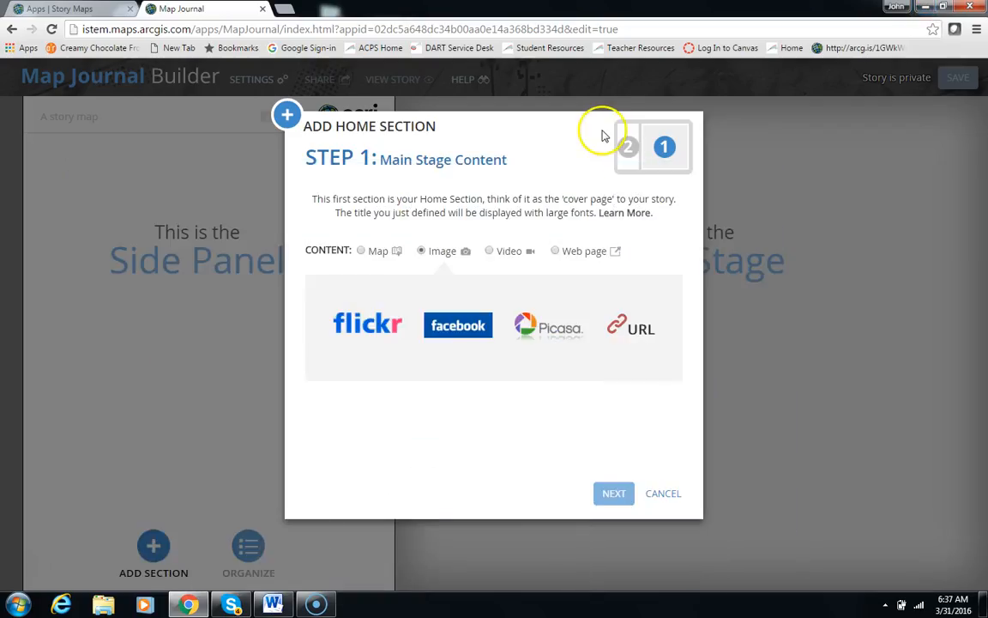
Paste the copied link as the home section's image URL, set its position to Center, and continue to the side panel content
left_click(637, 332)
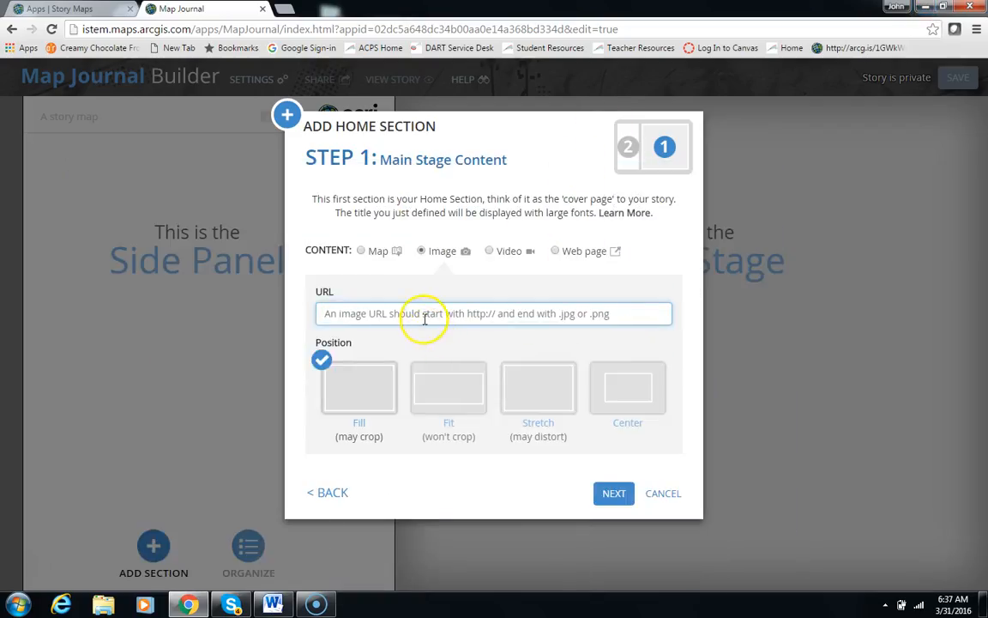
left_click(424, 314)
key("ctrl+v")
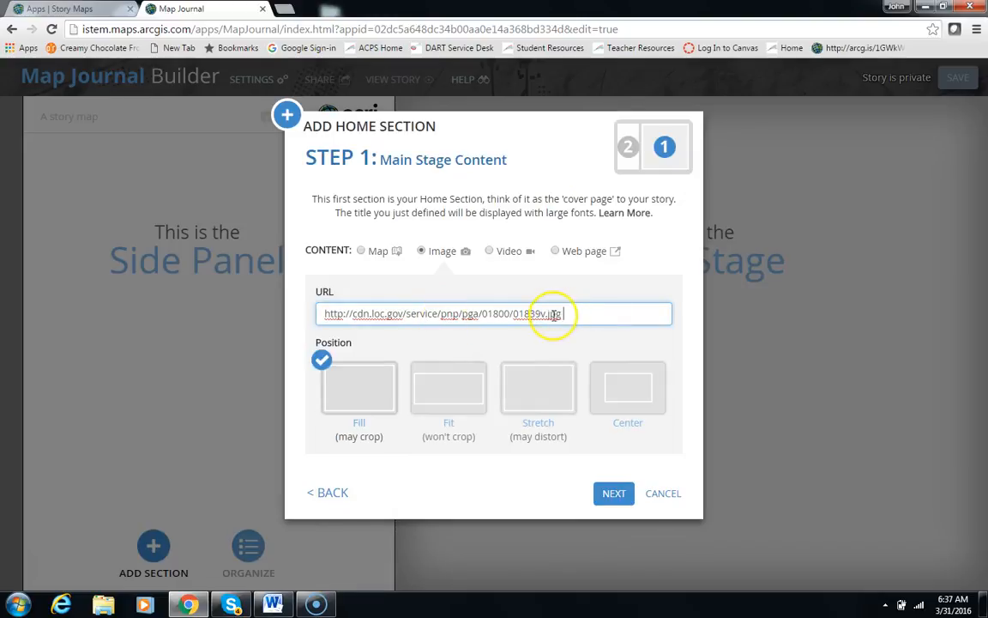
left_click(635, 393)
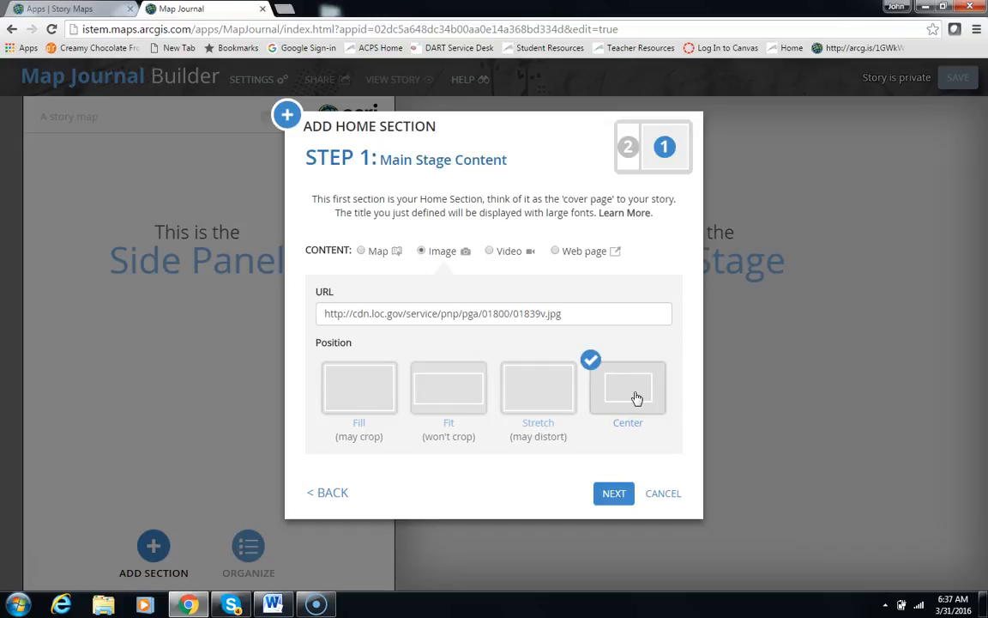
left_click(612, 495)
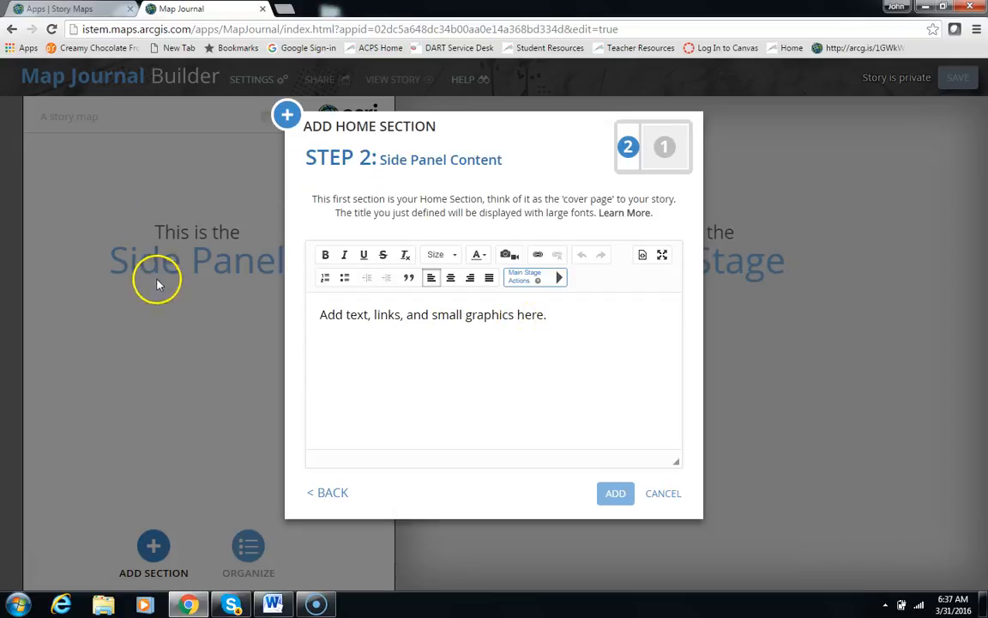
Copy the title section's side panel text from the Word notes, from "During the Years of 1861 – 1865" through "Bibliography"
left_click(274, 603)
left_click_drag(352, 419, 277, 277)
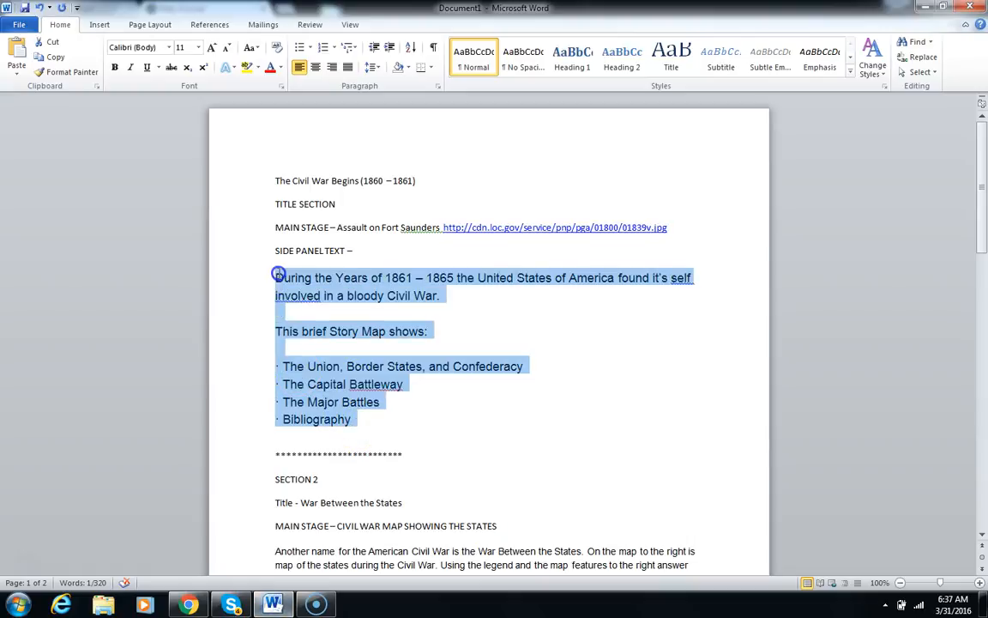
right_click(277, 277)
left_click(309, 297)
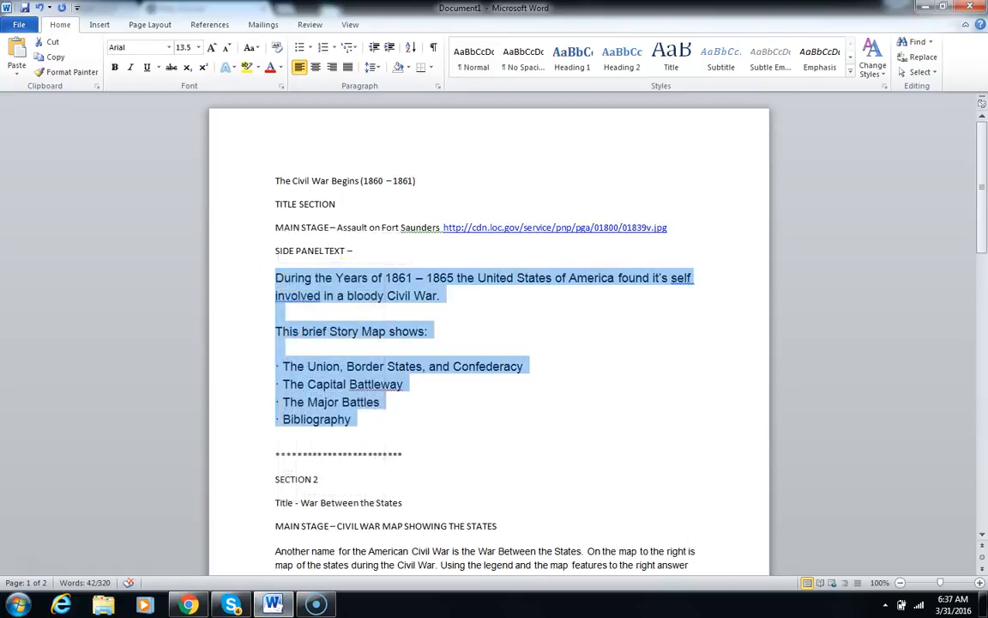
left_click(967, 9)
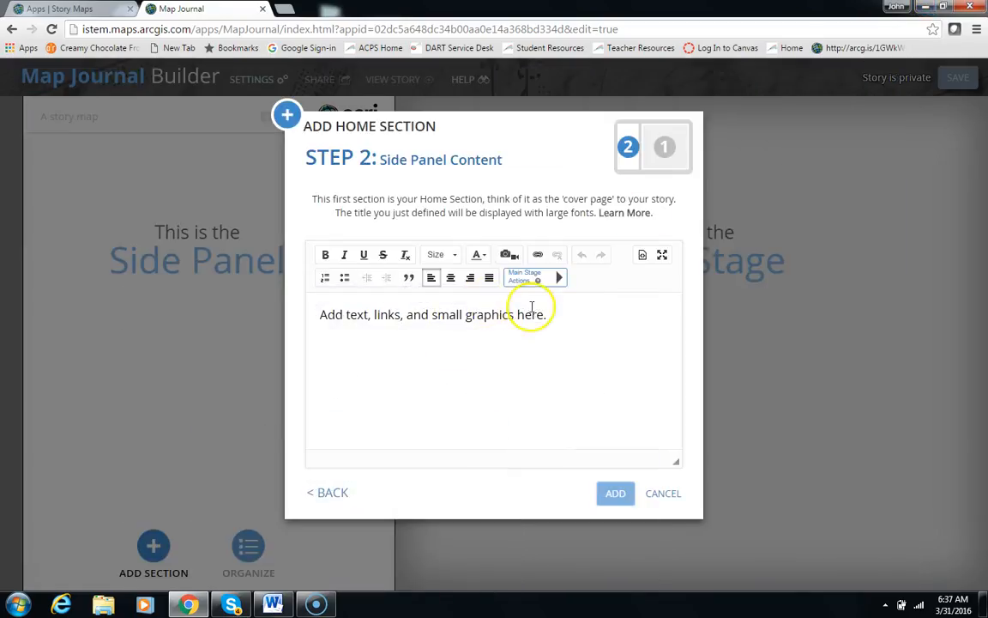
Paste the copied text as the side panel content and add the home section, then reopen it for editing and save it
left_click(370, 320)
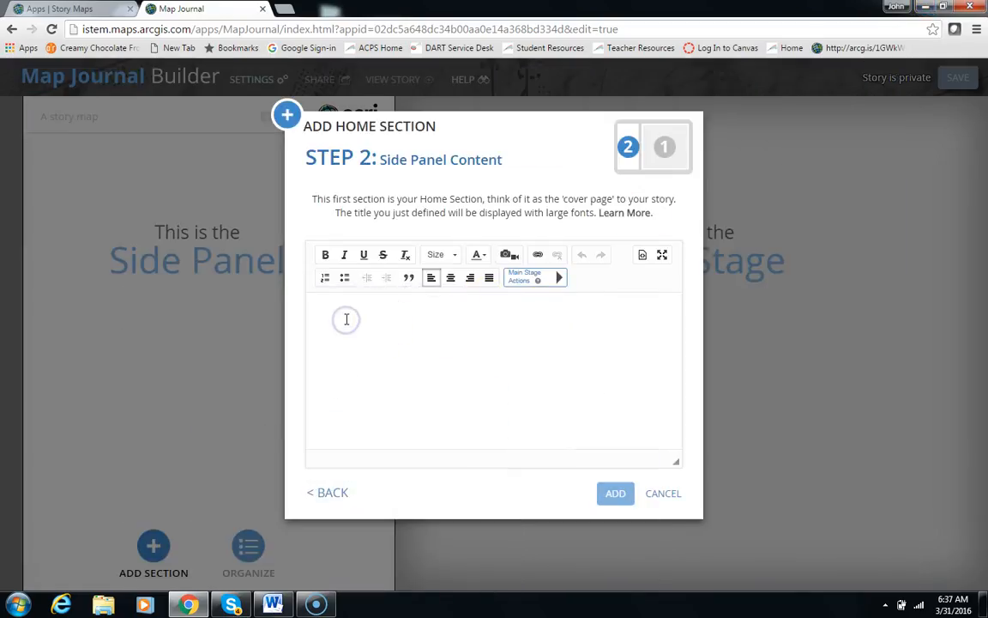
key("ctrl+v")
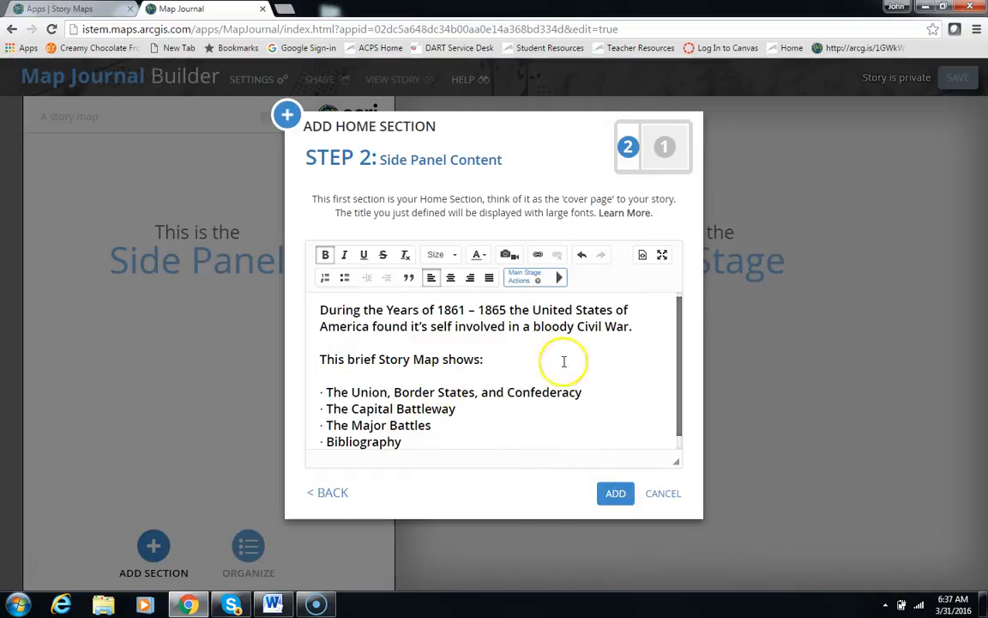
left_click(616, 494)
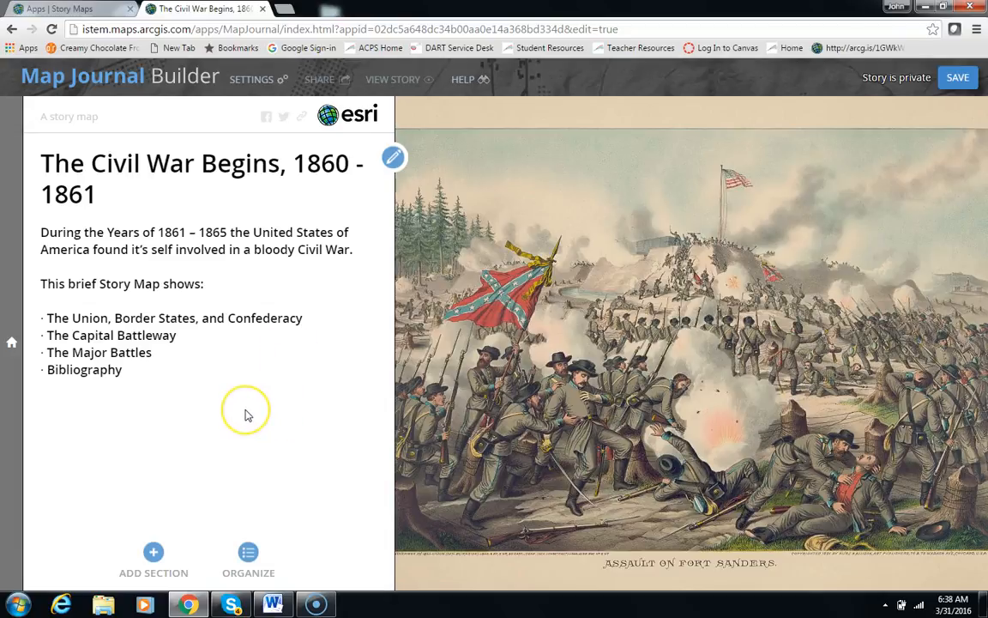
left_click(393, 160)
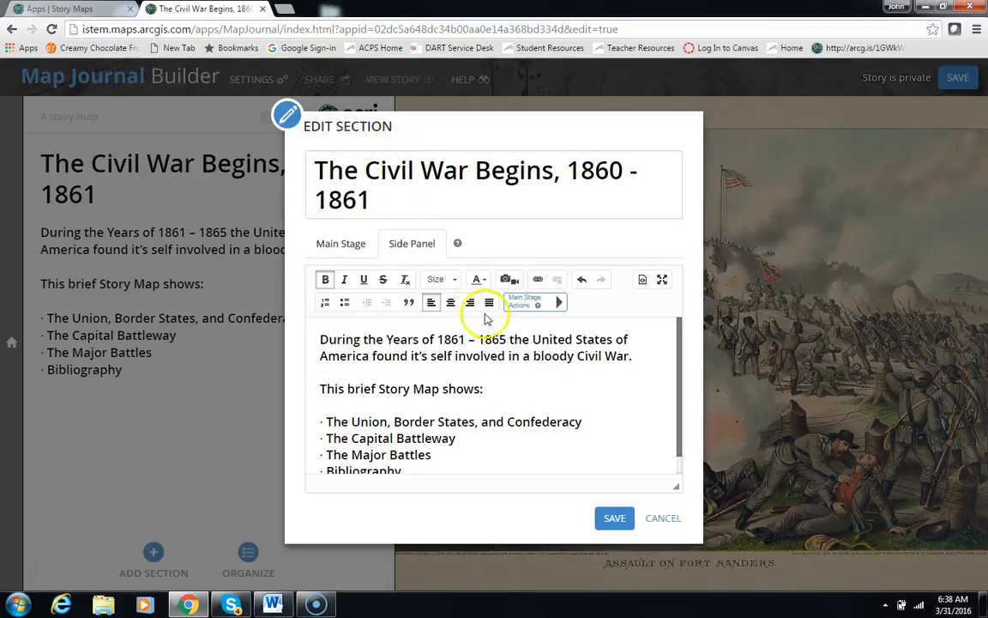
left_click(614, 520)
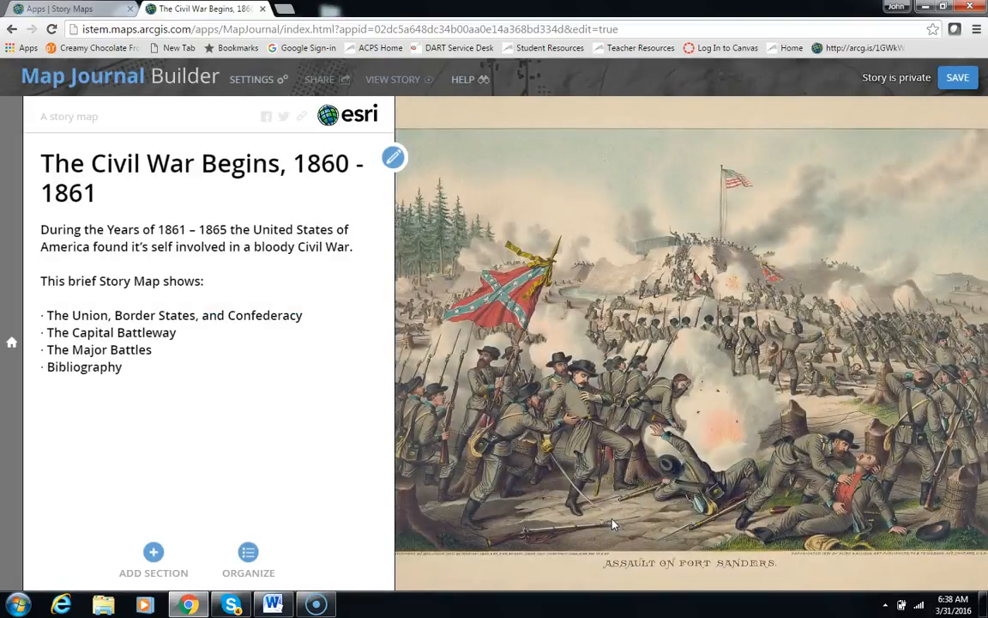
Start a new section titled "The War Between the States", copying "War Between the States" from Section 2 of the Word notes
left_click(155, 552)
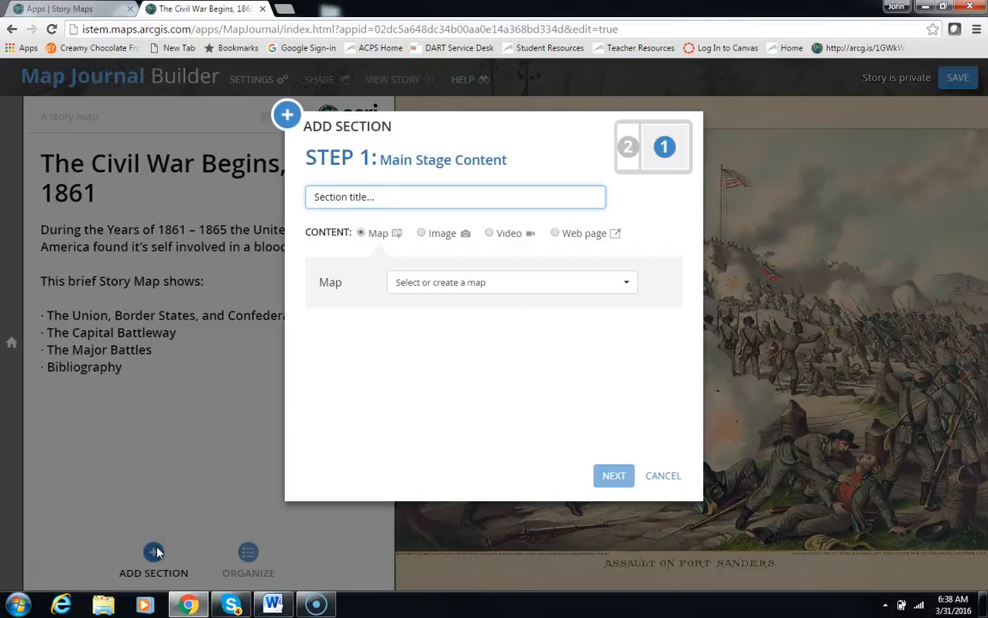
left_click(280, 606)
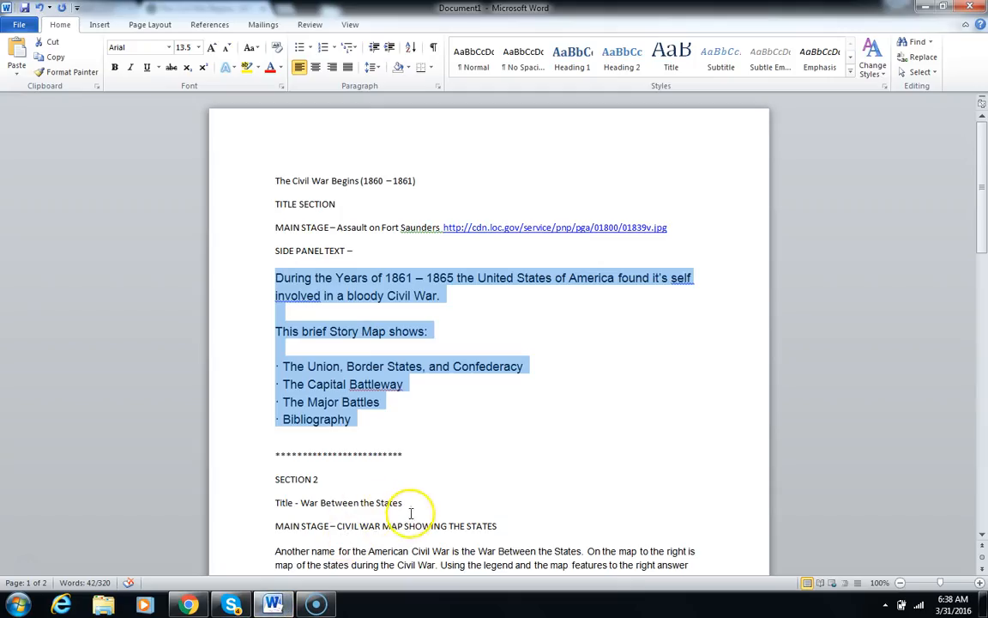
left_click_drag(403, 504, 306, 509)
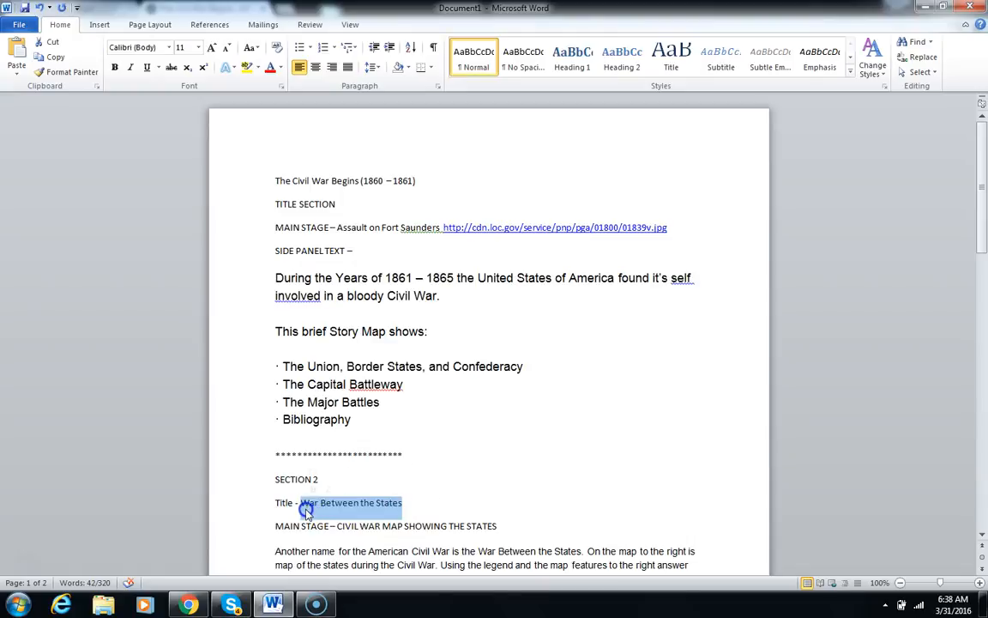
right_click(307, 509)
left_click(341, 306)
left_click(924, 7)
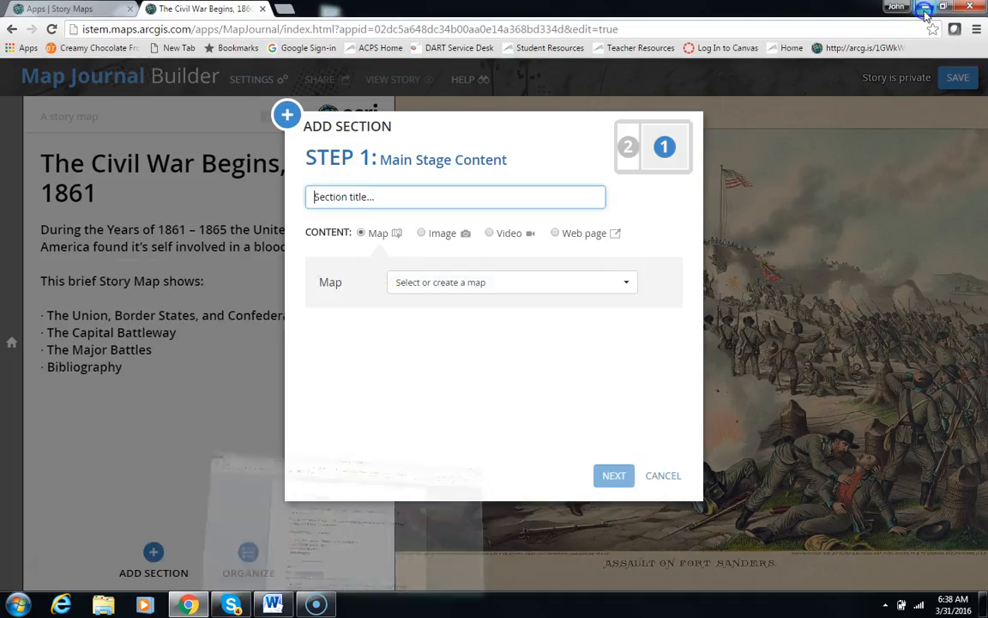
left_click(318, 207)
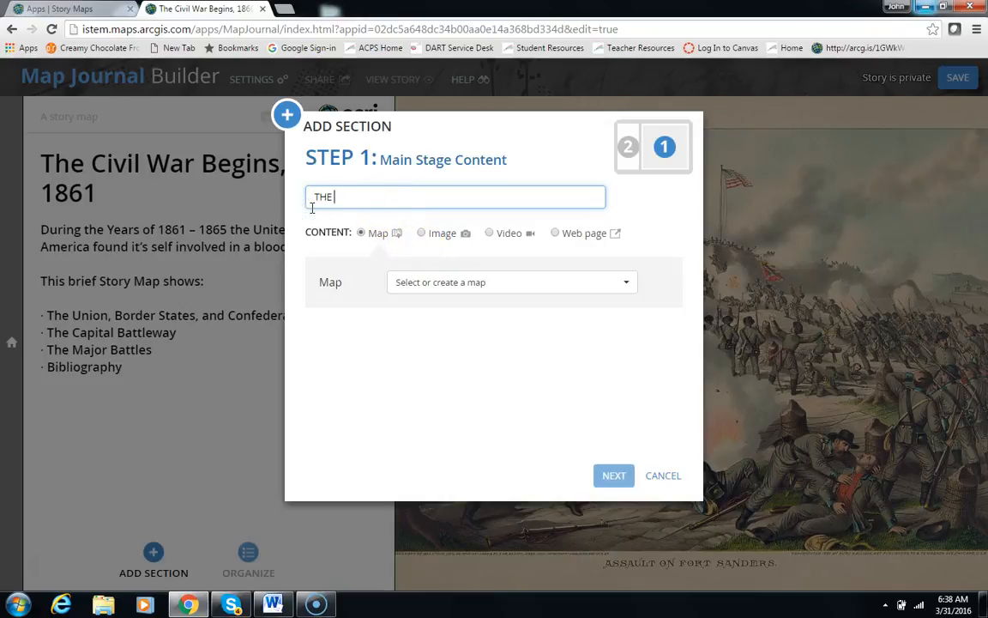
type("The")
key("ctrl+v")
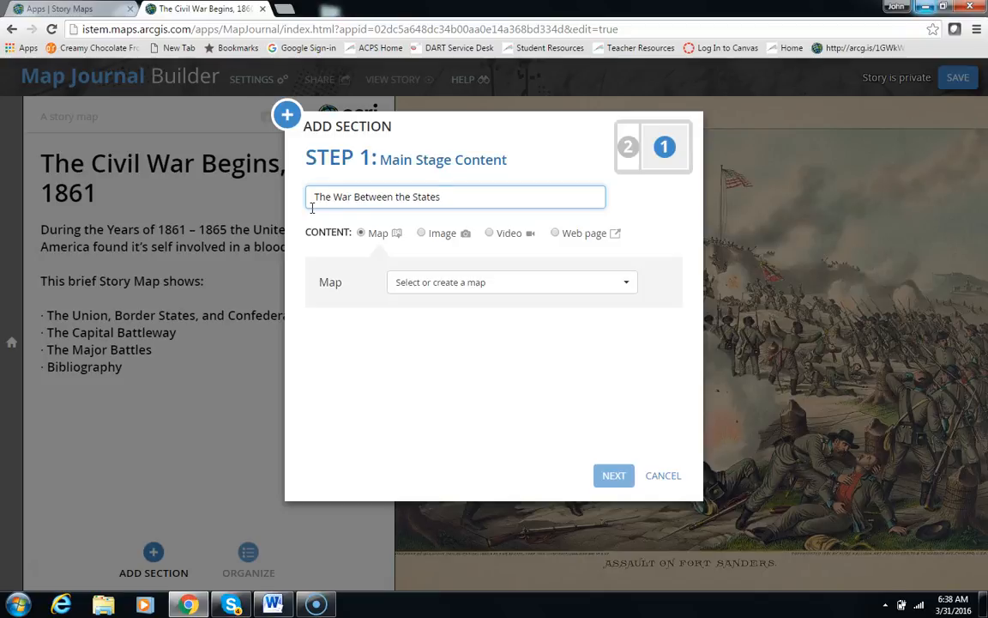
Select the shared map "JCB - The American Civil War DEMO" as the new section's main stage map
left_click(435, 284)
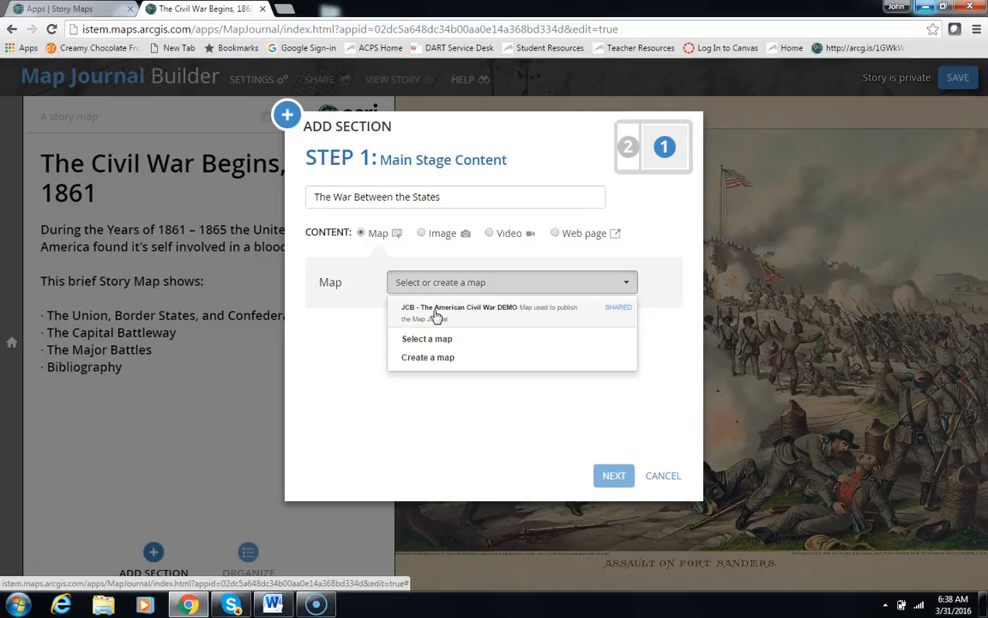
left_click(435, 314)
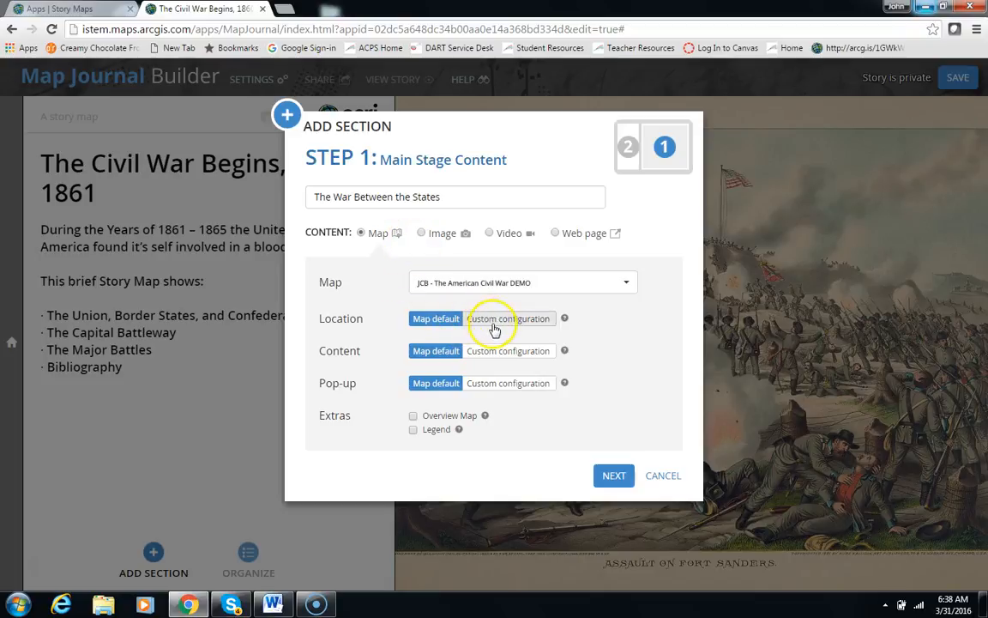
left_click(451, 360)
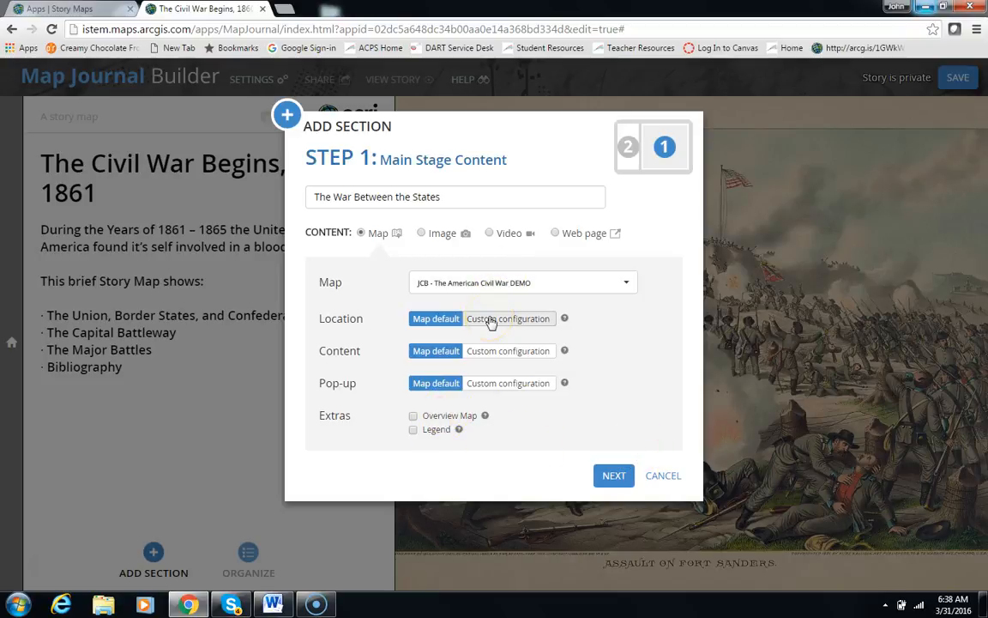
left_click(496, 342)
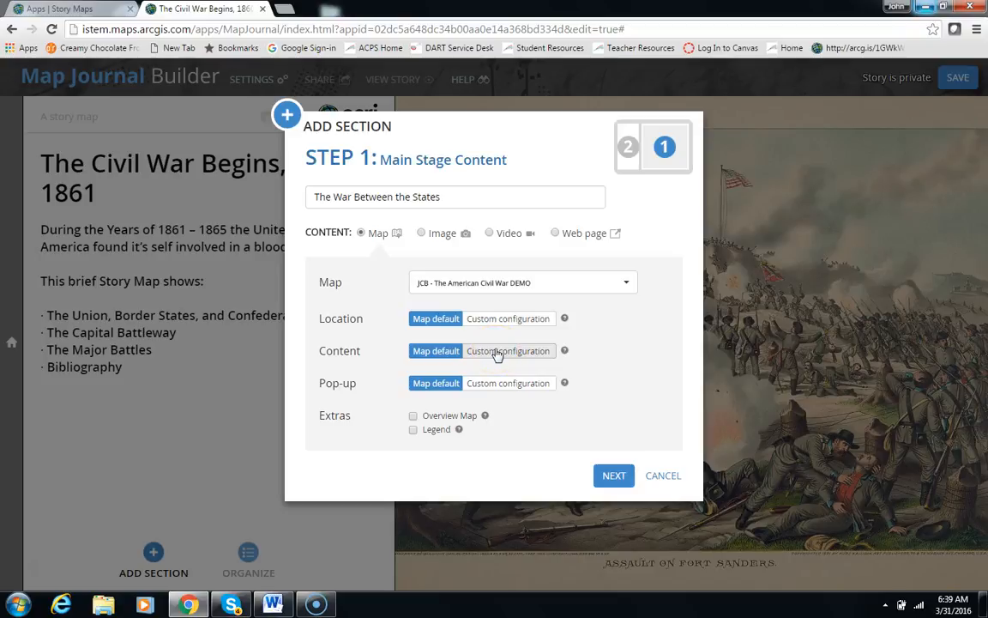
Customize the map content to hide Bull Run, Fort Sumter, Secession, Major Cities, All Battles and Capital Cities, and save it
left_click(496, 351)
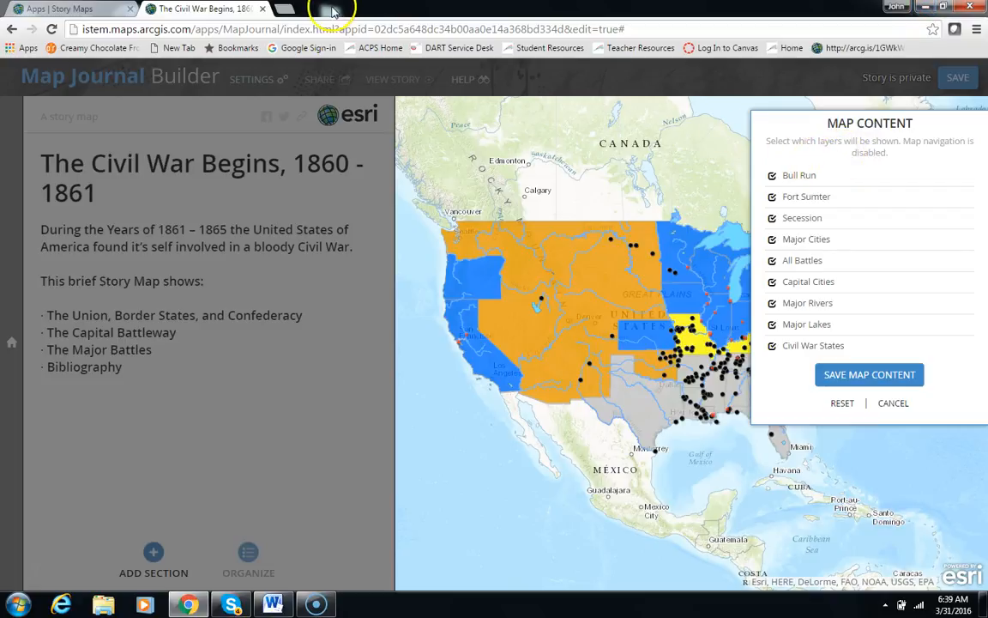
left_click(773, 178)
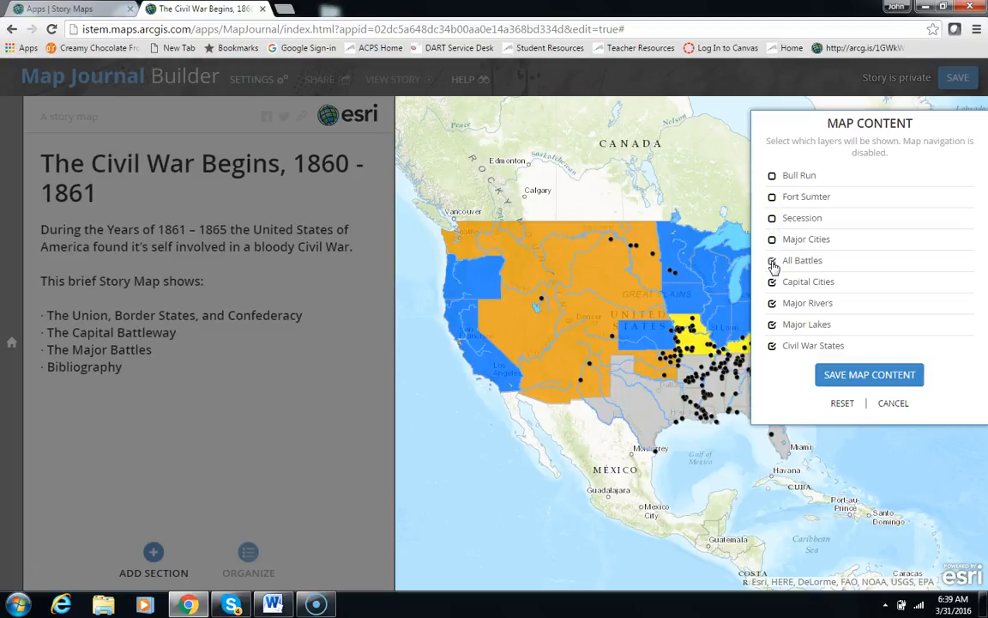
left_click(773, 262)
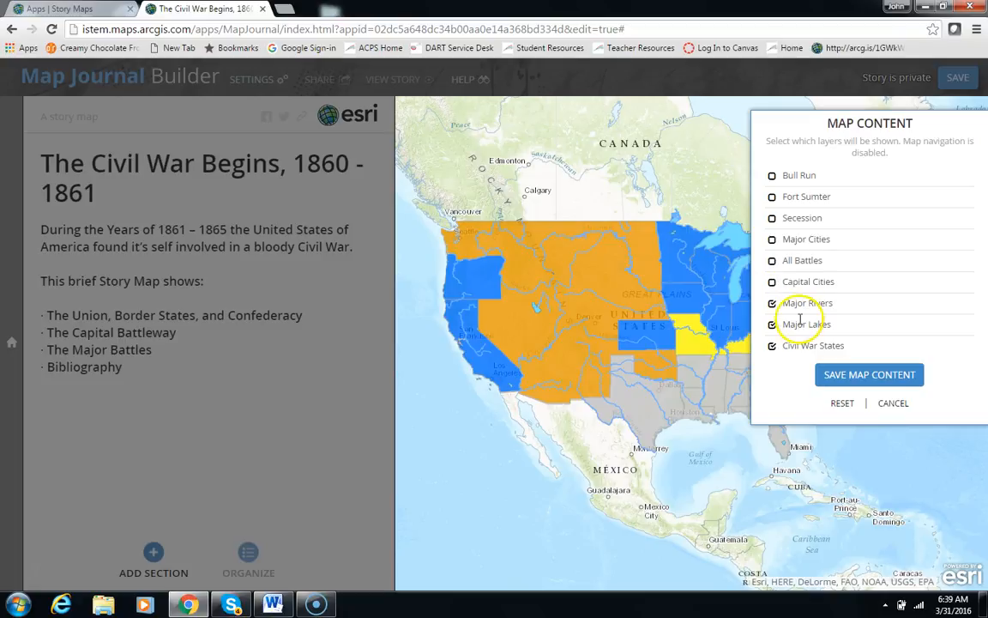
left_click(839, 375)
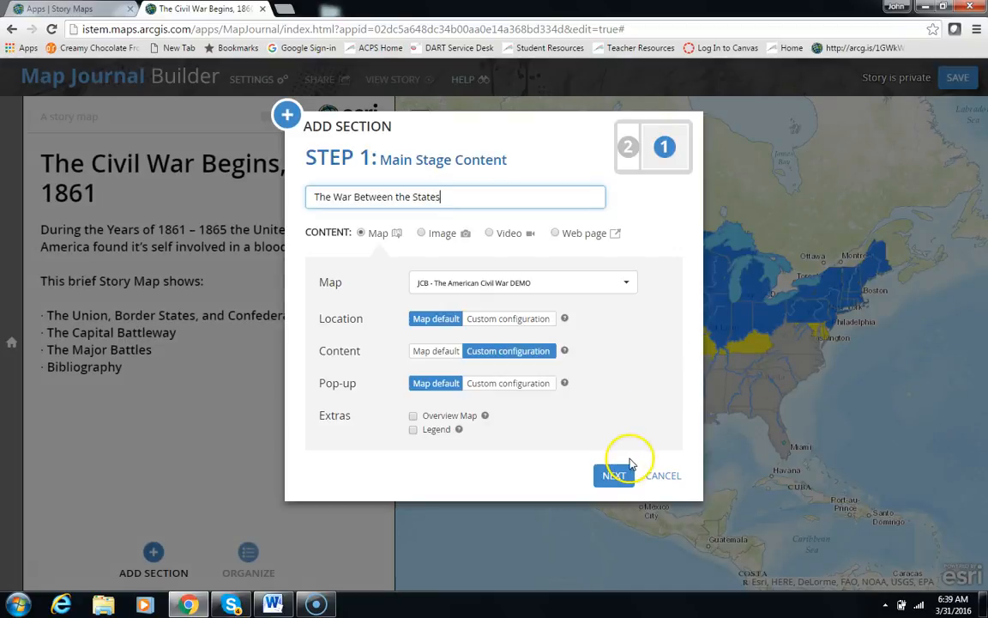
Enable the legend for the section's map and continue to the empty side panel content
left_click(414, 430)
left_click(613, 478)
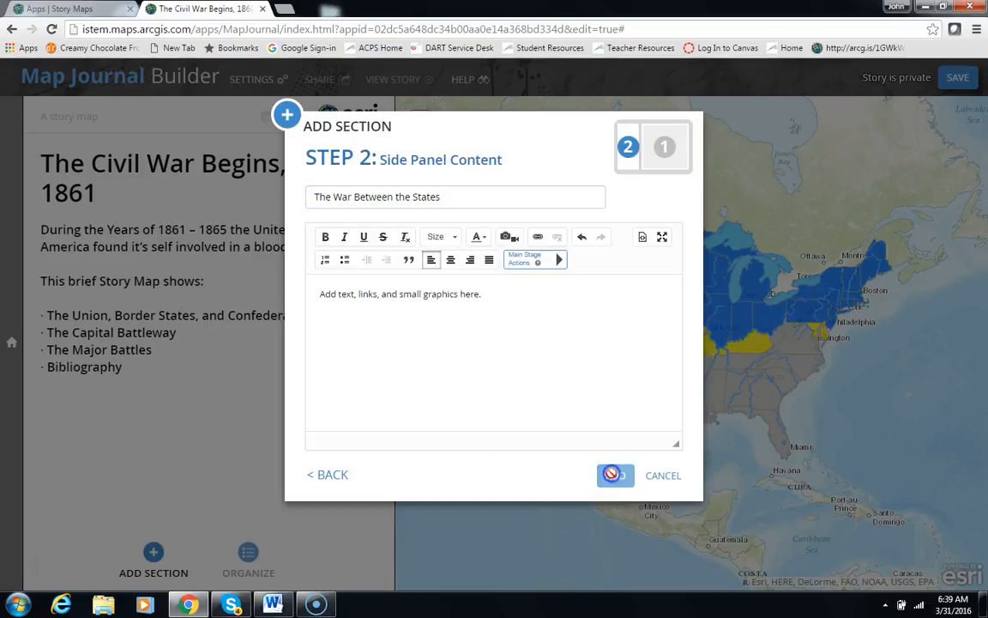
left_click(491, 296)
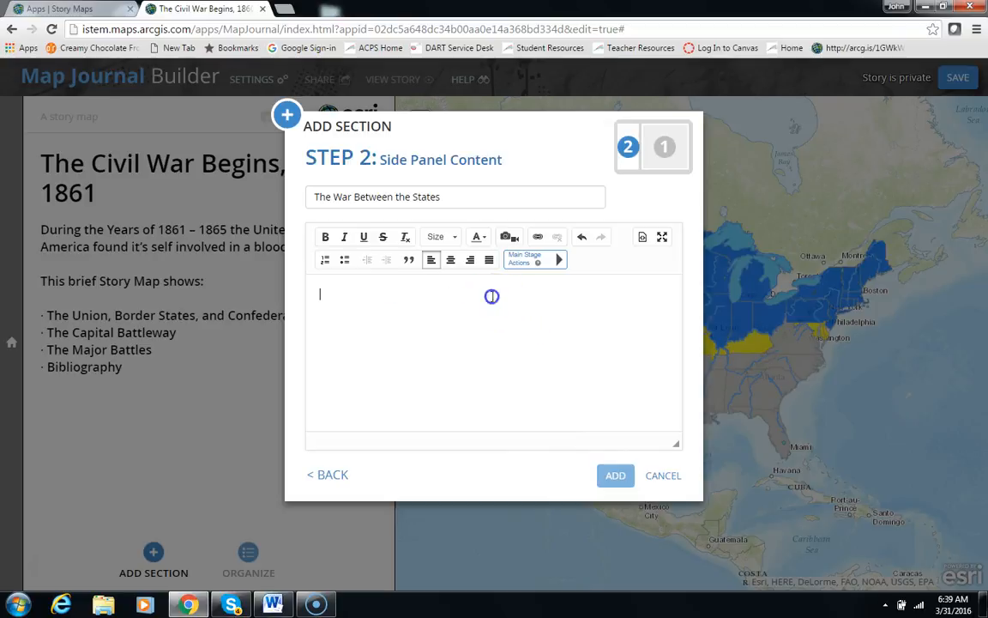
Copy the Section 2 paragraph and its five questions from the Word notes and paste them as the side panel content
left_click(271, 605)
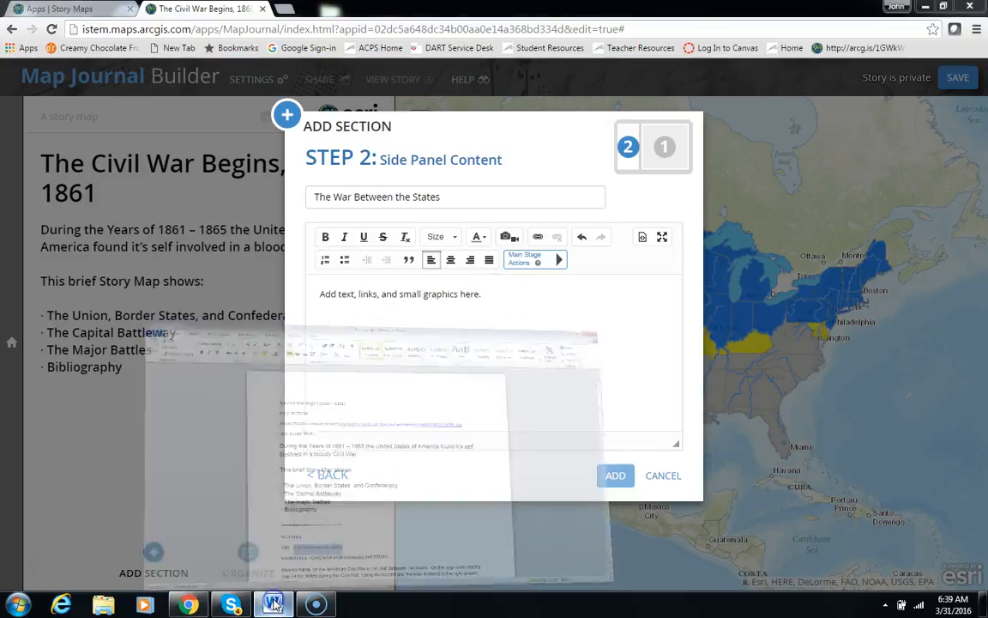
left_click_drag(982, 203, 873, 230)
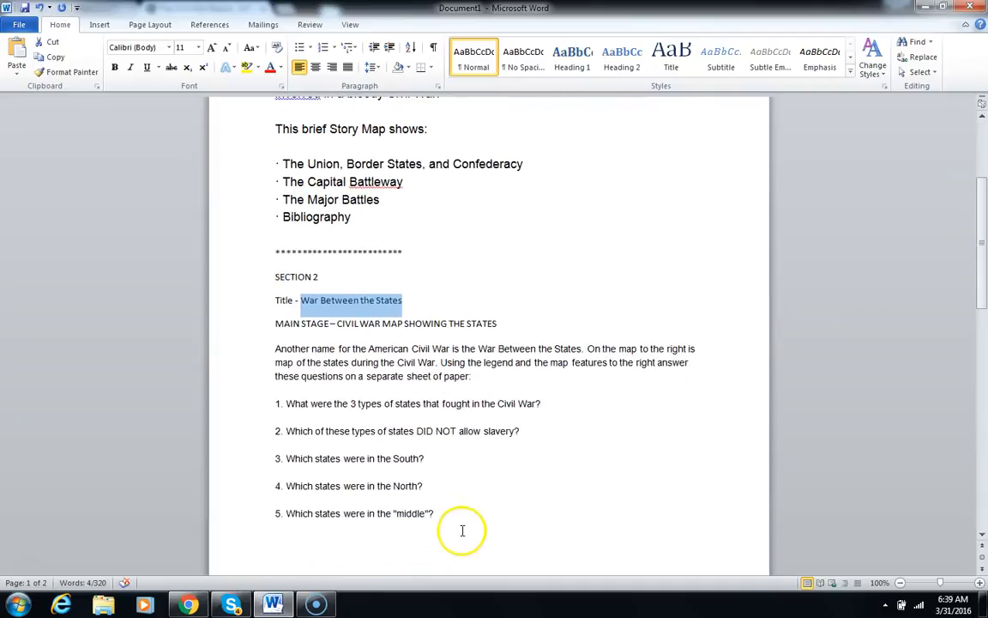
left_click_drag(444, 522, 253, 344)
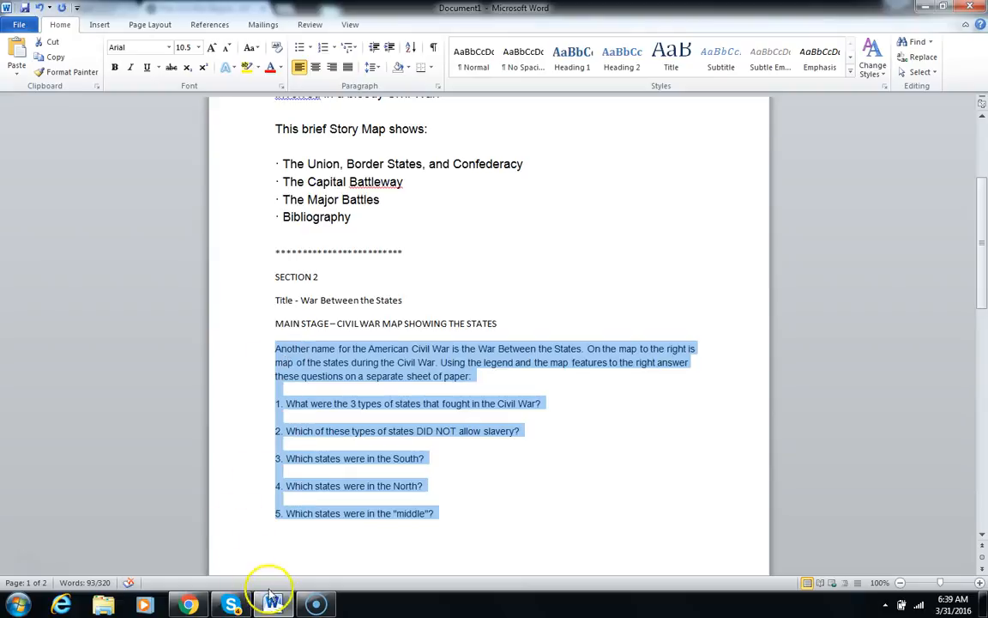
left_click(190, 604)
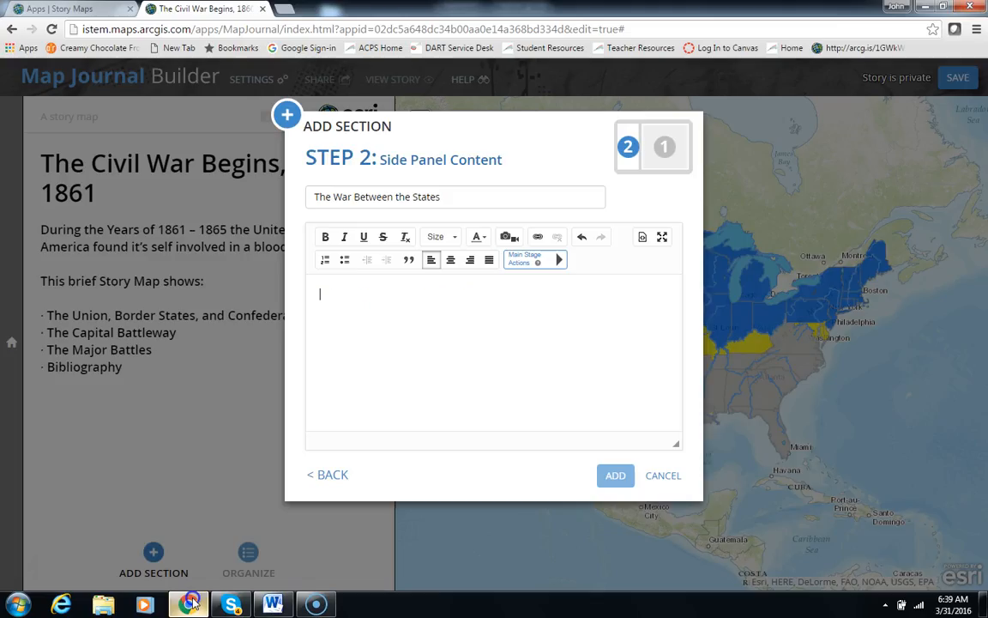
left_click(325, 295)
key("ctrl+v")
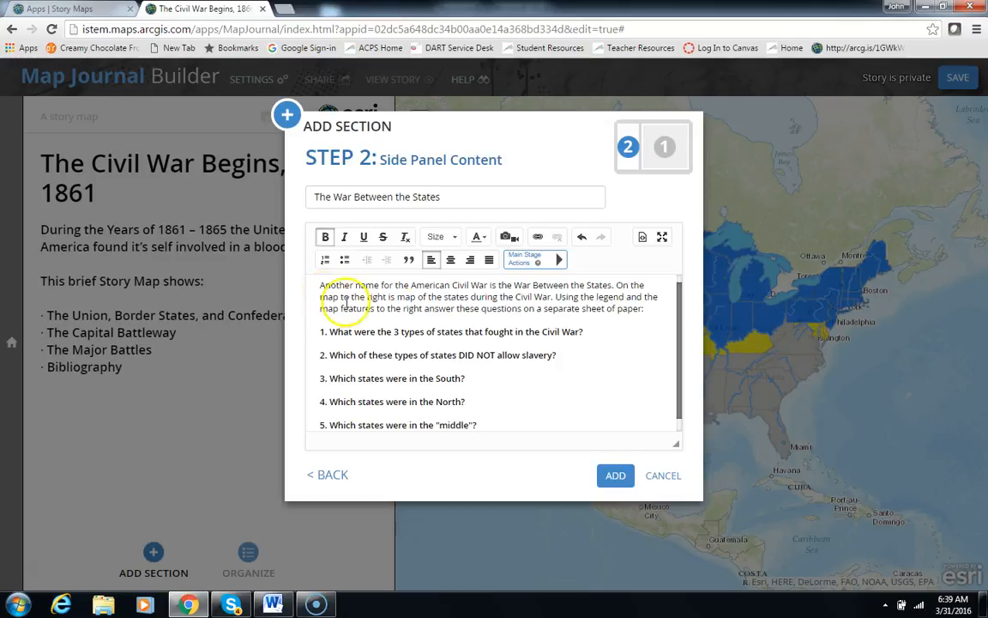
Set the font size of all the side panel text to 14
left_click(481, 424)
left_click_drag(482, 424, 314, 285)
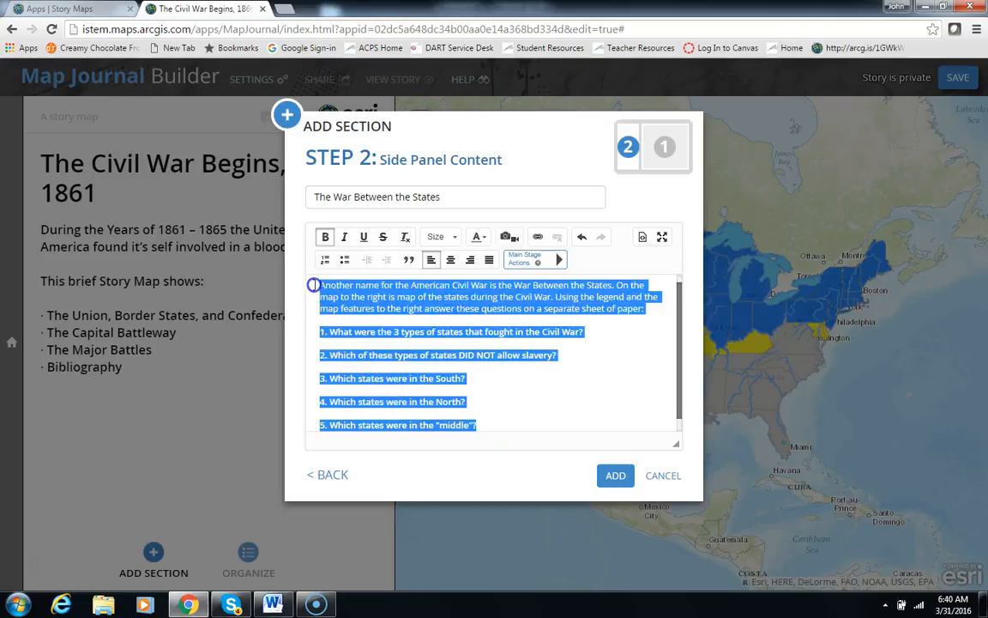
left_click(454, 239)
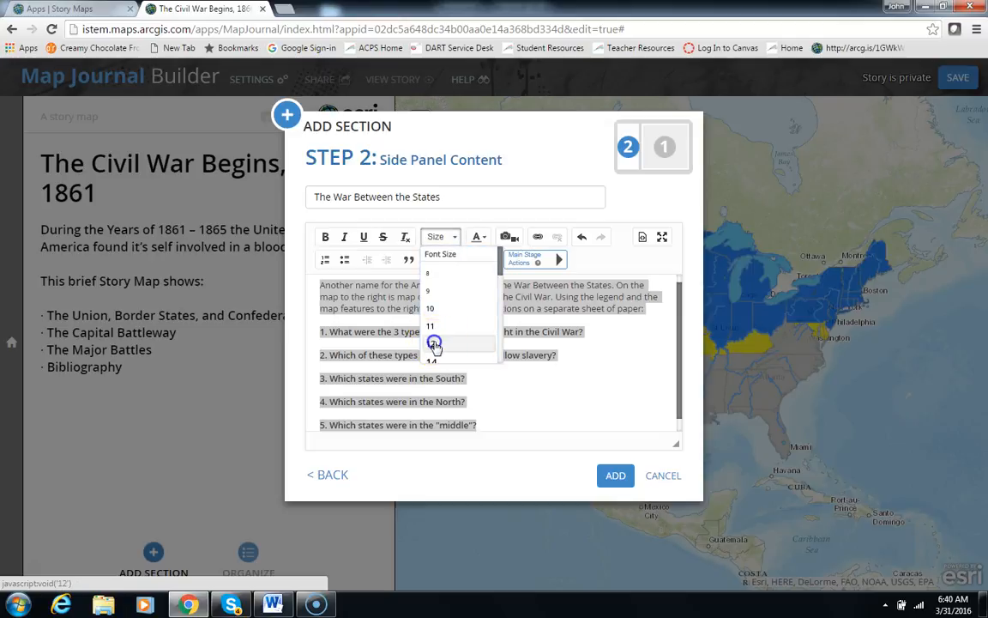
left_click(431, 343)
left_click(452, 238)
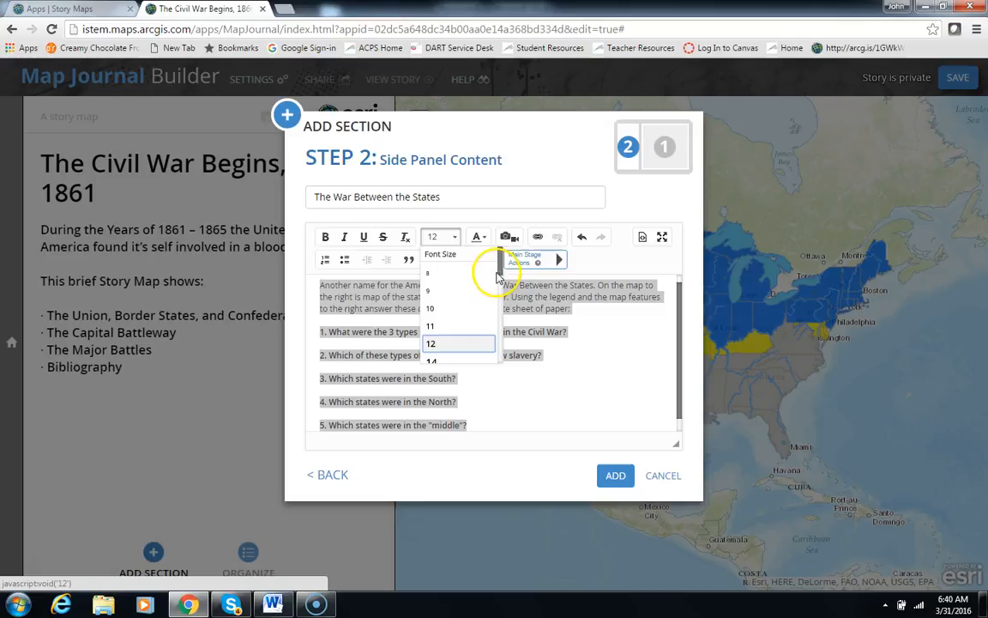
scroll(498, 272, "down", 2)
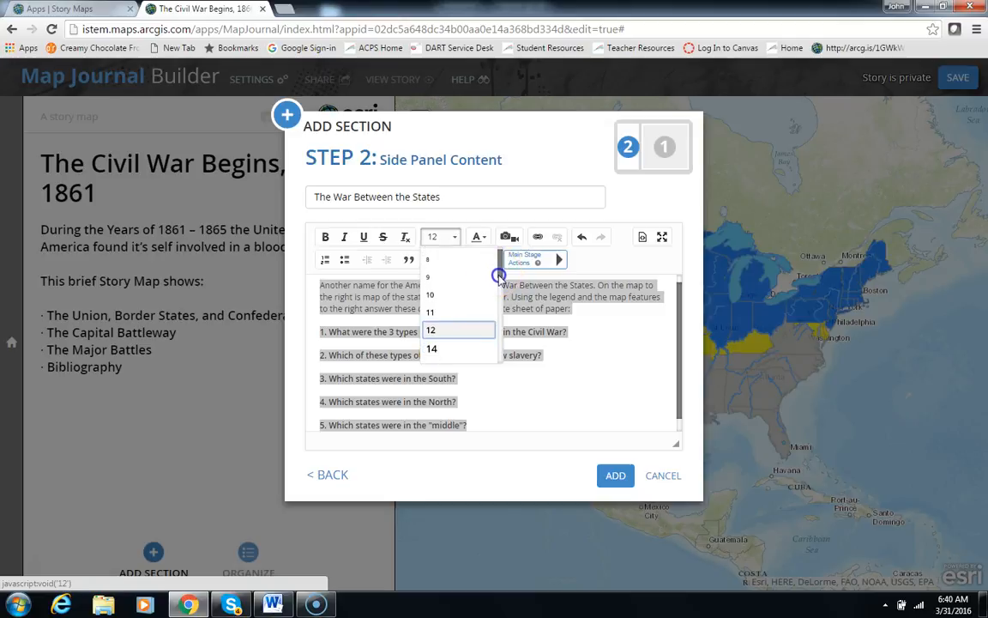
left_click(456, 340)
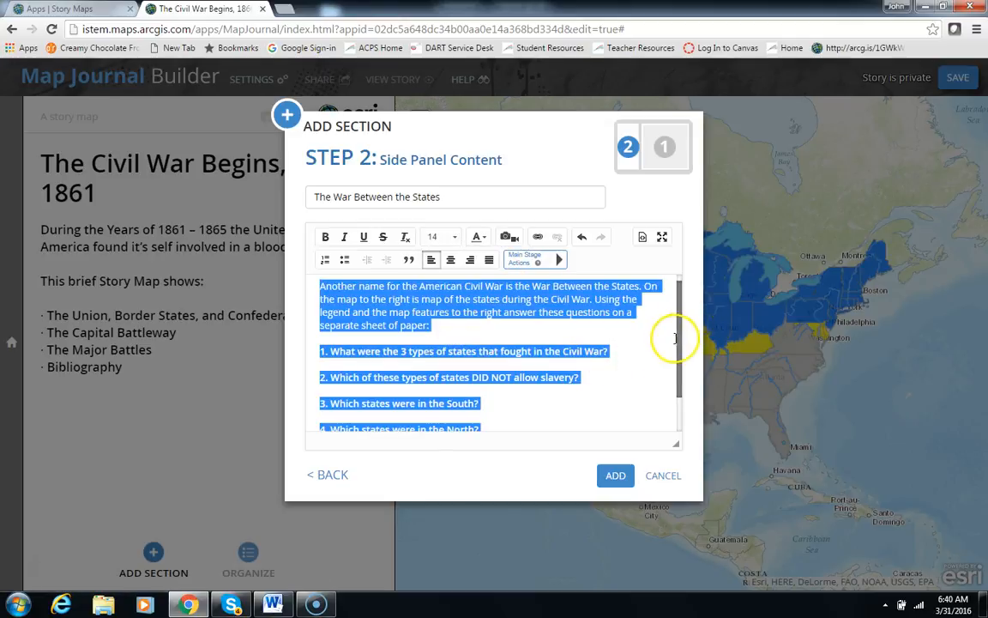
Set the five numbered questions to font size 16, keeping them bold, and add the section to the story
left_click(652, 352)
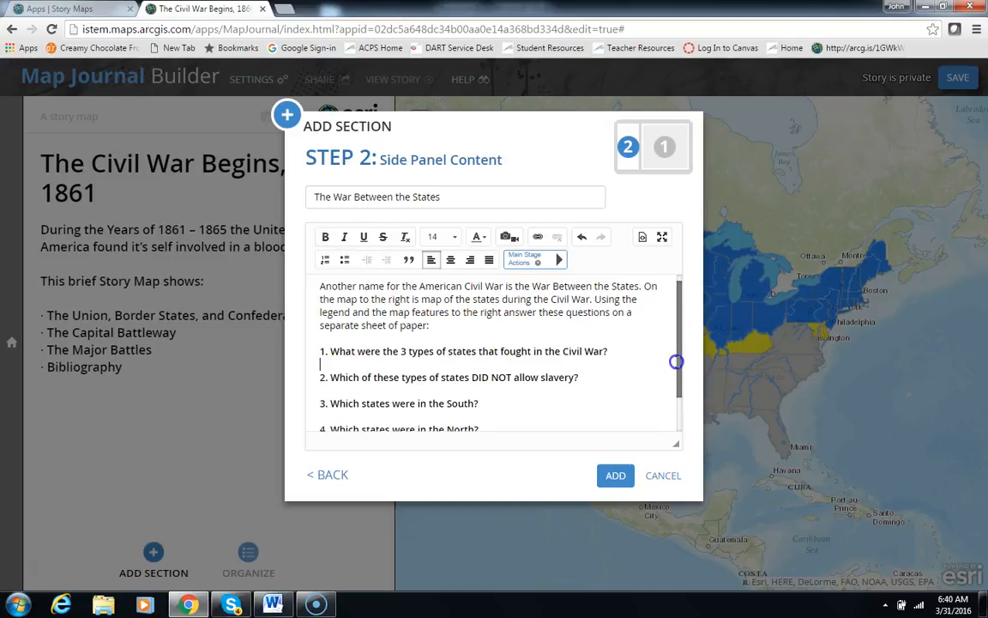
left_click_drag(676, 362, 675, 377)
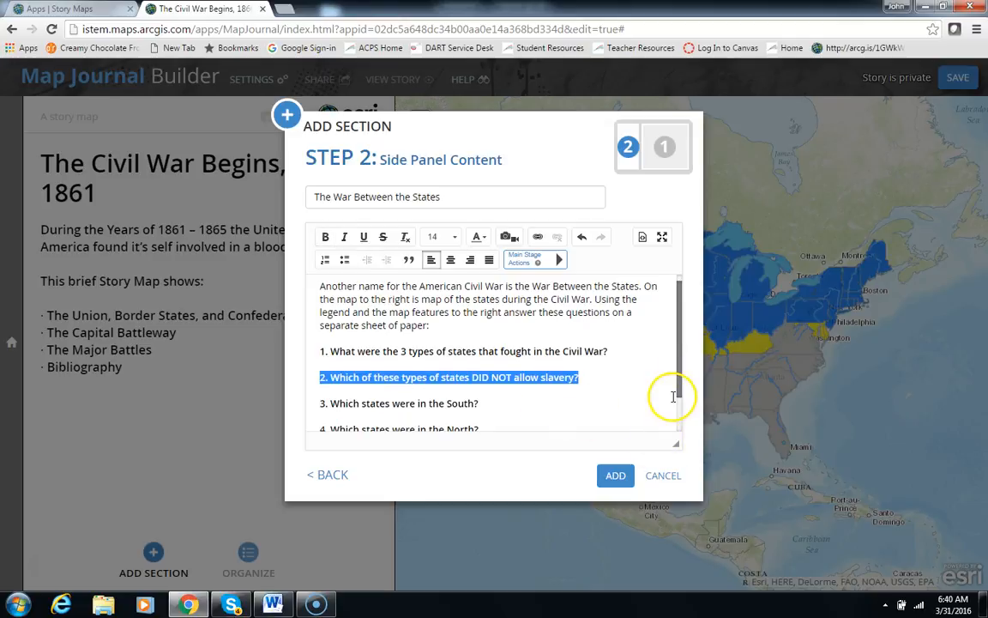
left_click_drag(680, 382, 681, 419)
left_click_drag(525, 407, 309, 310)
left_click(326, 238)
left_click(326, 238)
left_click(454, 239)
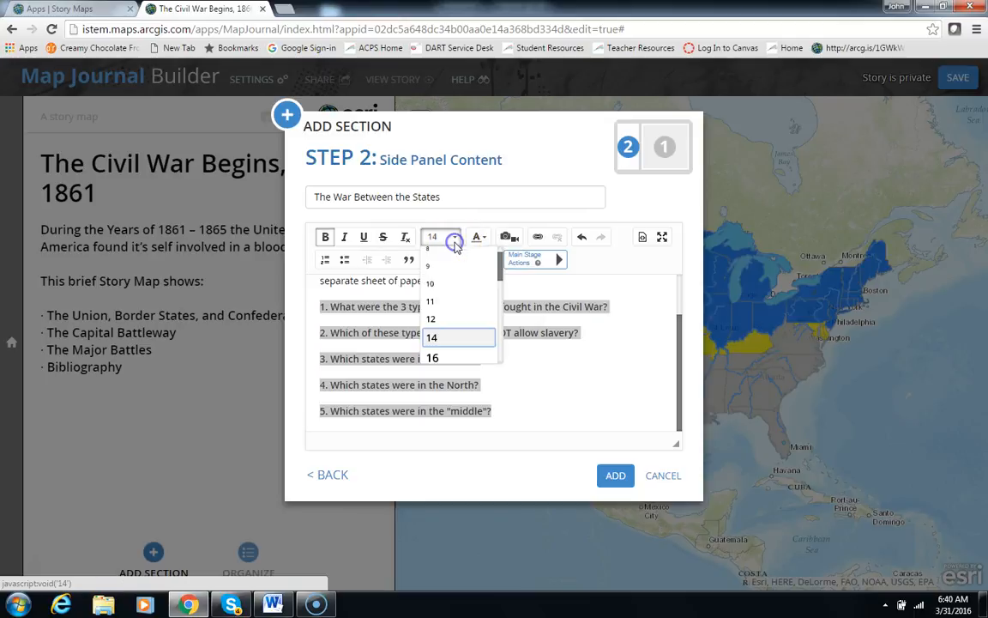
left_click_drag(500, 271, 501, 280)
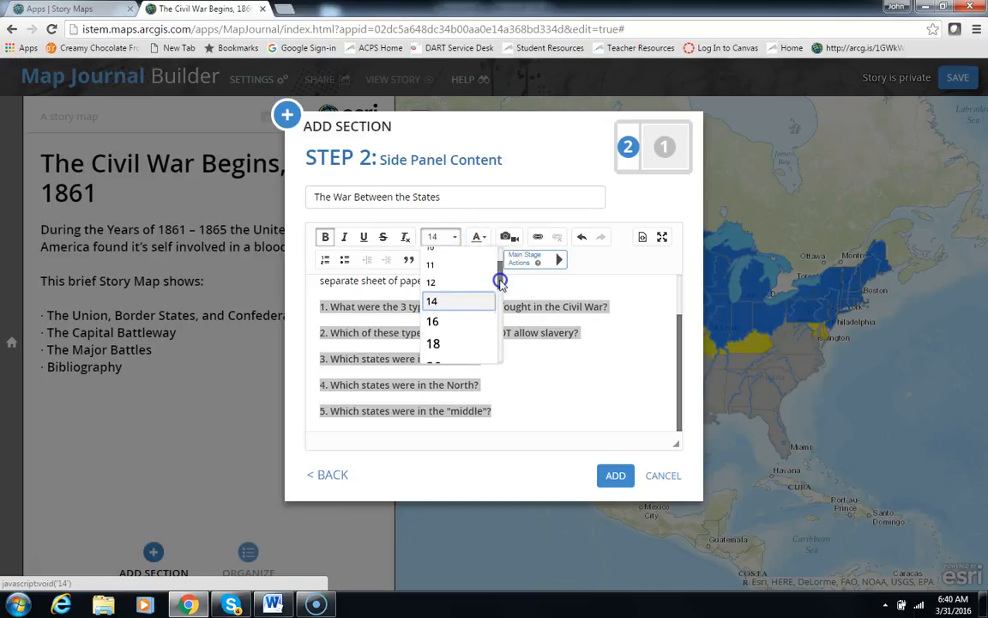
left_click(457, 322)
left_click(616, 478)
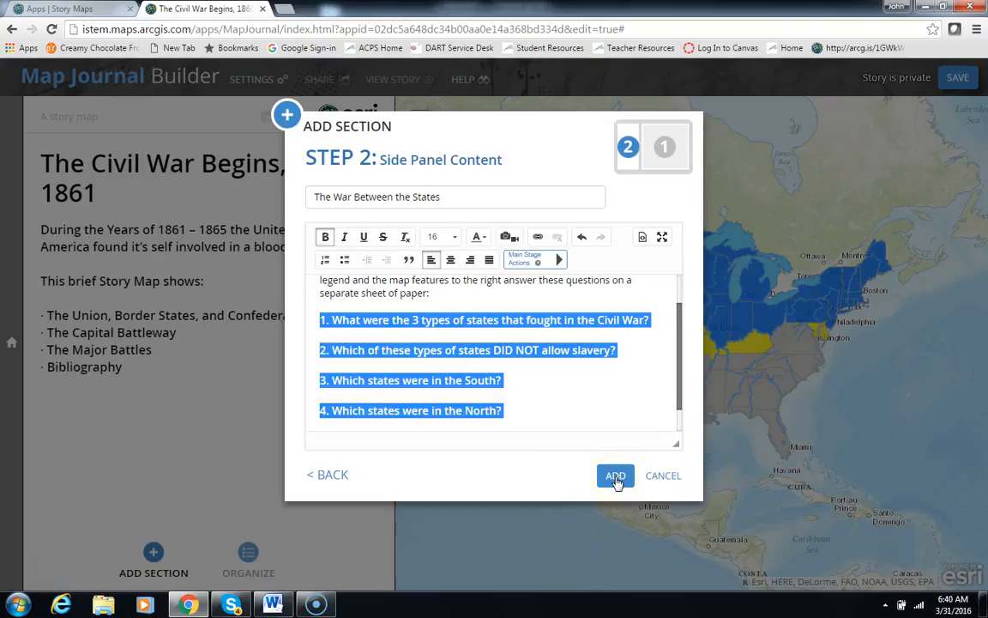
left_click(616, 477)
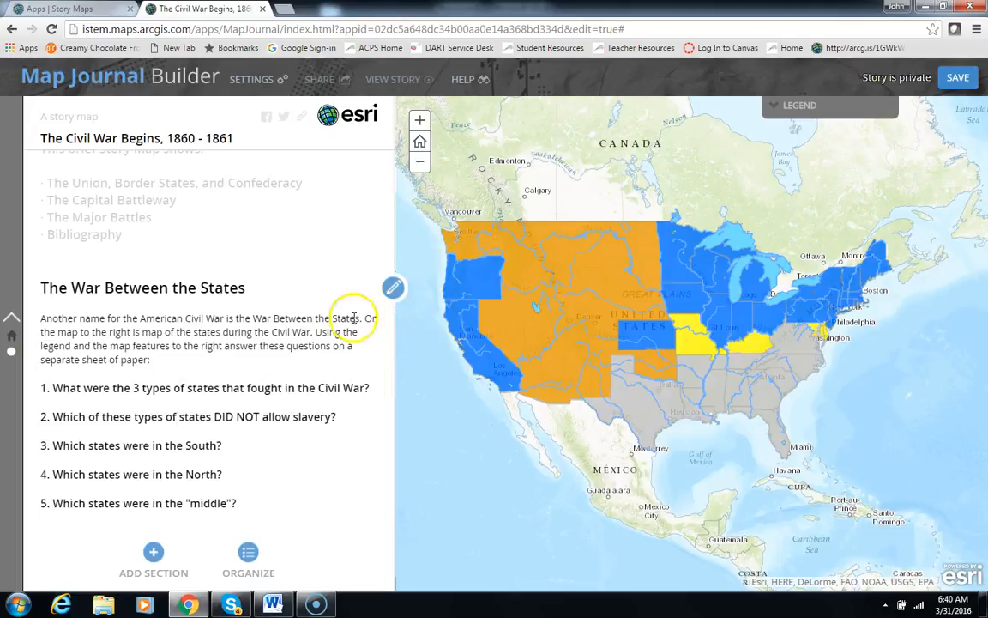
Review the home section and the second section, expanding and collapsing the map legend
left_click(13, 338)
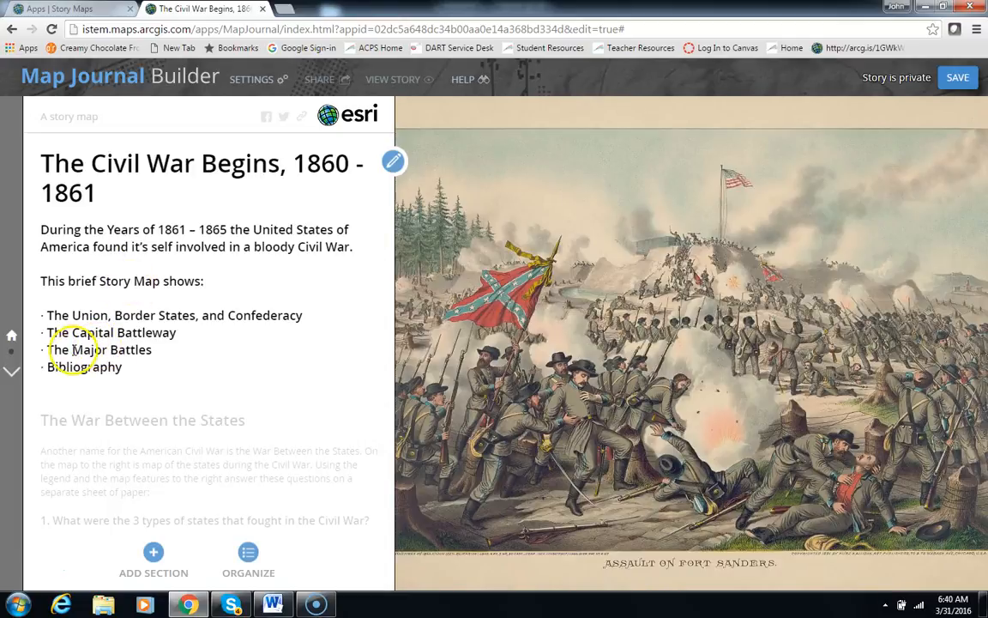
left_click(12, 355)
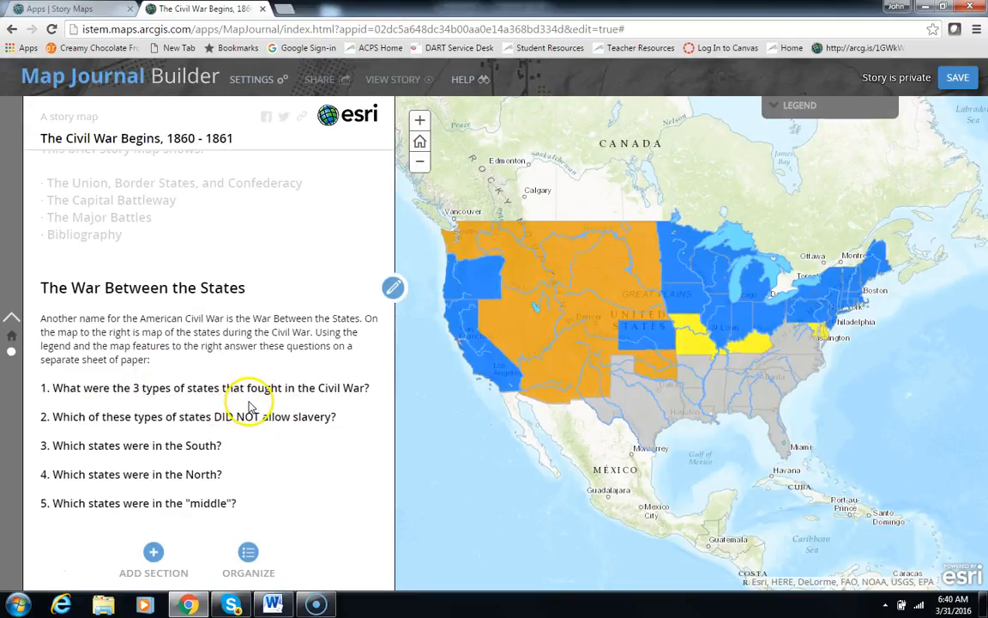
left_click(782, 107)
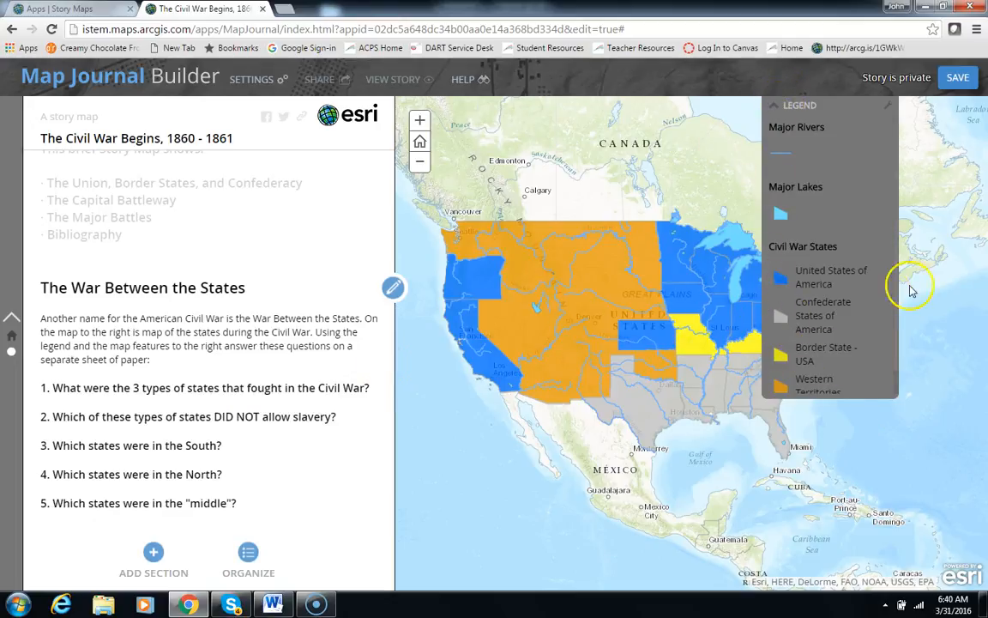
left_click(776, 106)
left_click(777, 107)
left_click(776, 106)
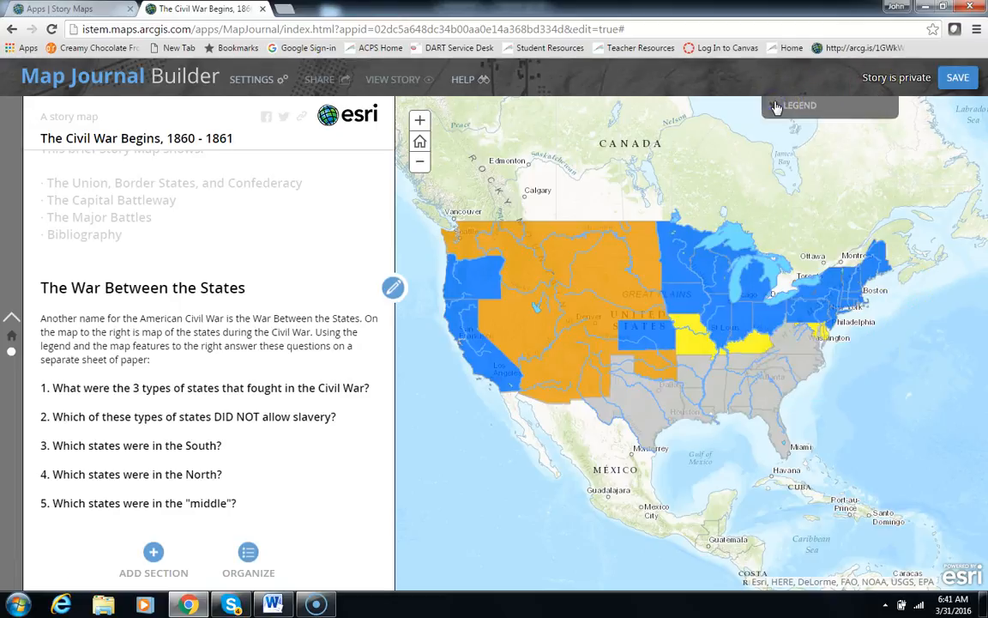
Start a new section titled "Capital Battleway", copying the title from Section 3 of the Word notes
left_click(153, 553)
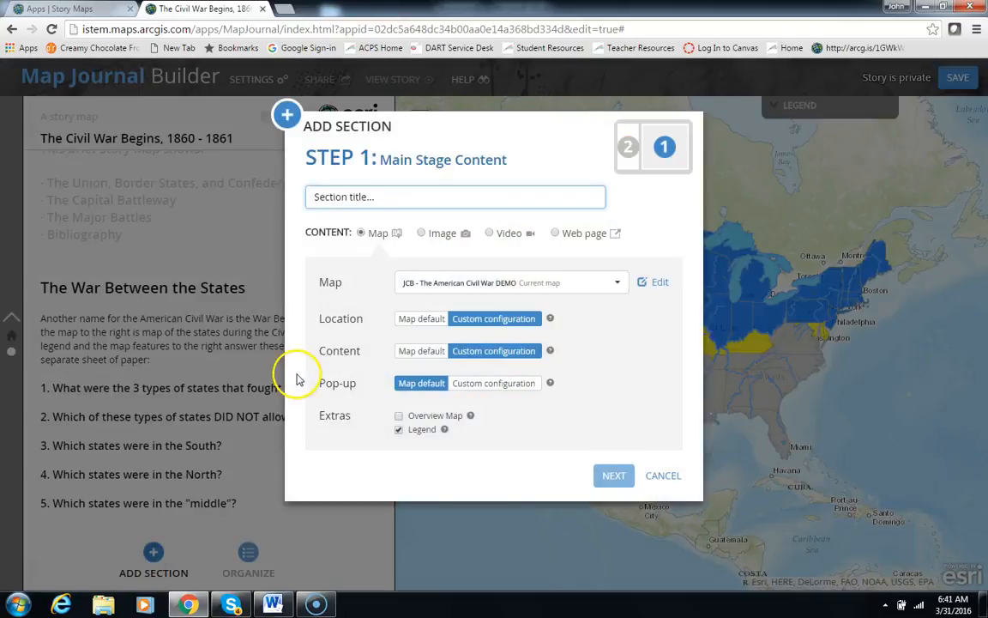
left_click(282, 592)
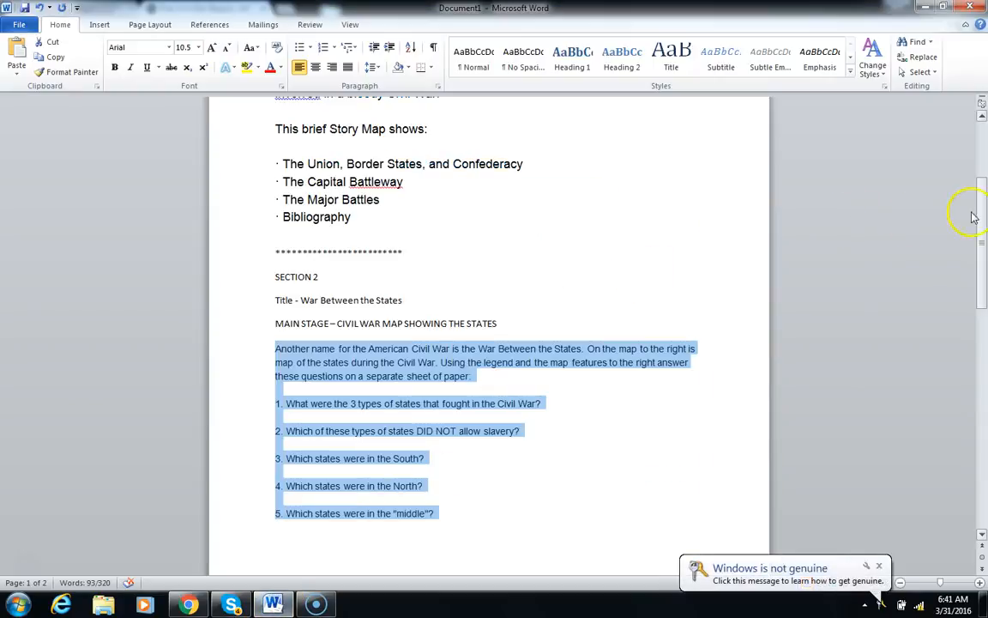
left_click_drag(983, 217, 983, 316)
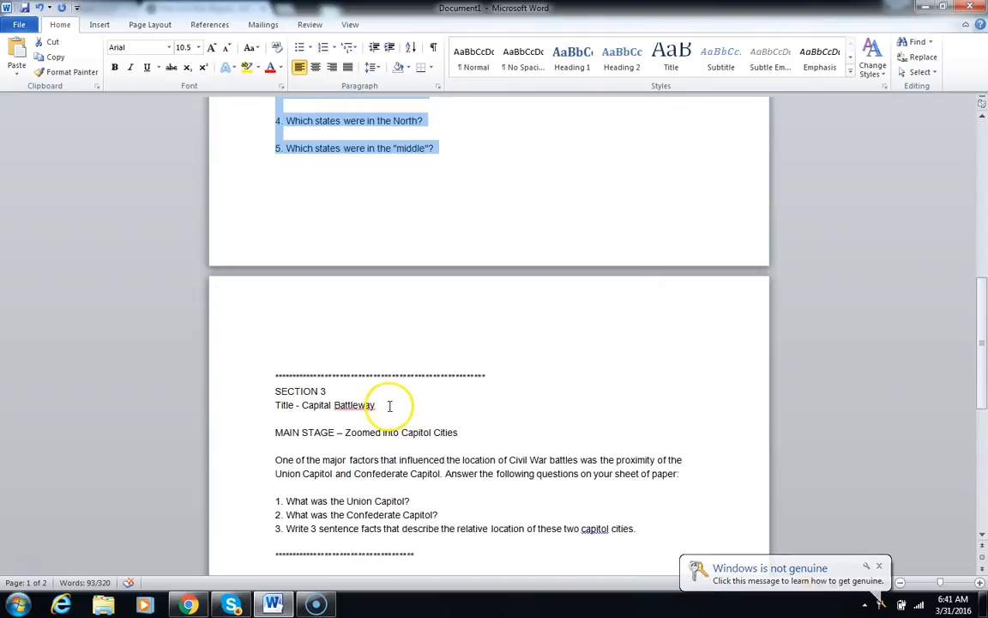
left_click_drag(382, 405, 302, 407)
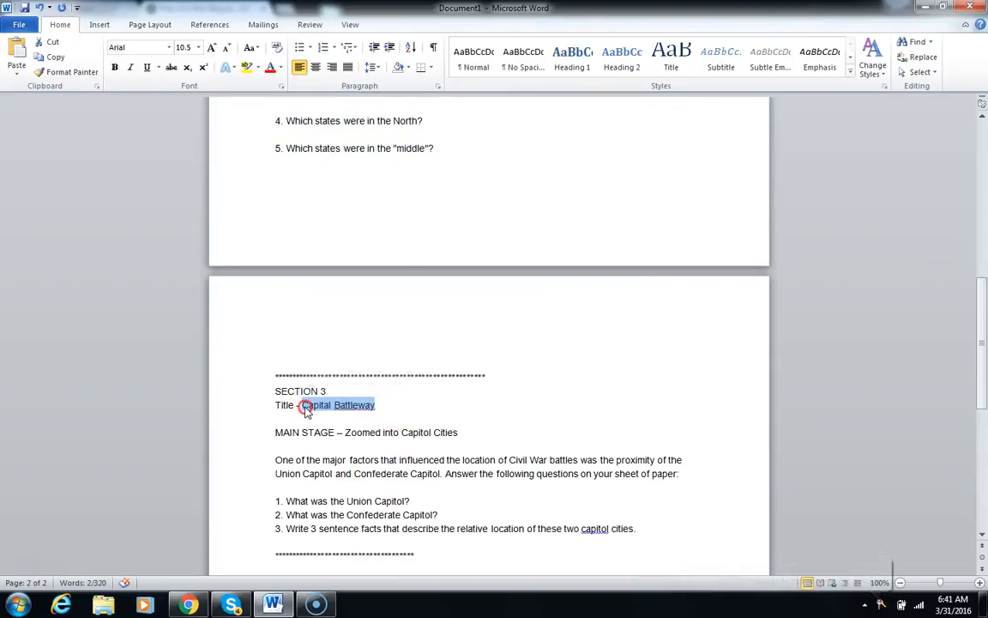
right_click(305, 409)
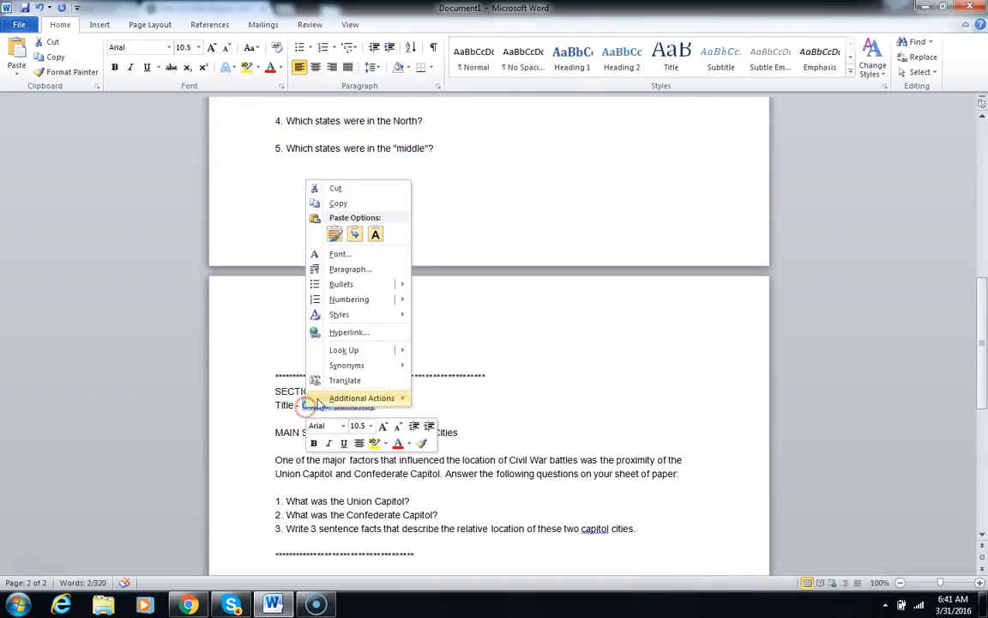
left_click(338, 207)
left_click(273, 605)
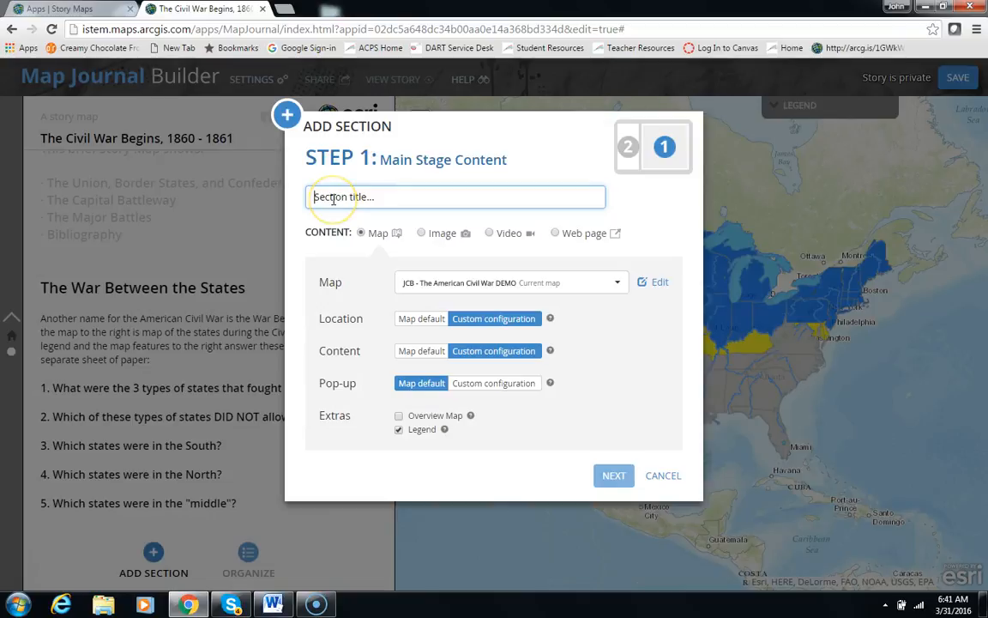
key("ctrl+v")
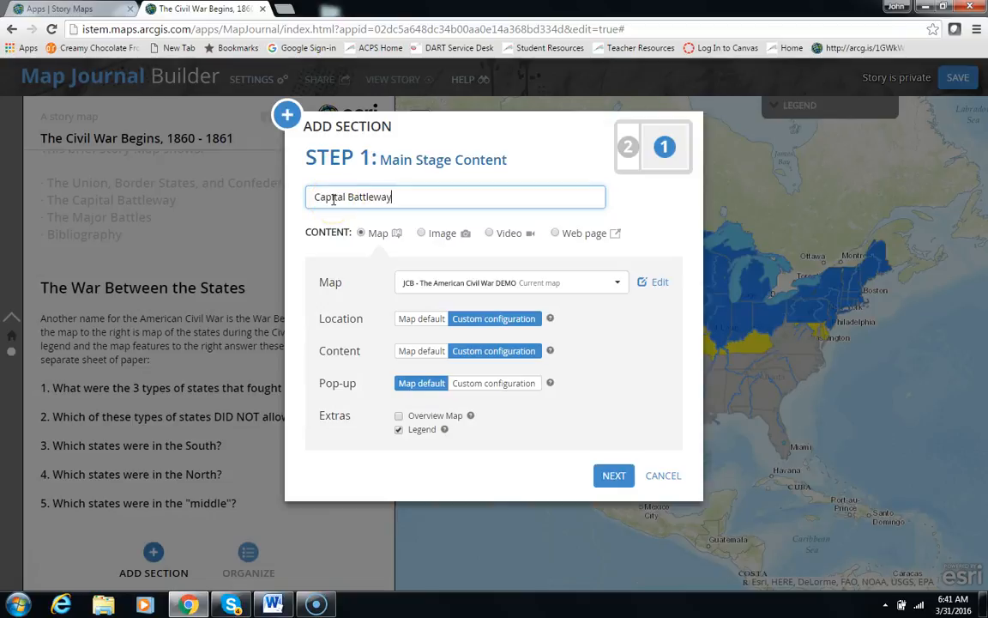
Customize the map location to zoom in on the eastern states around Washington and Richmond, and save it
left_click(487, 319)
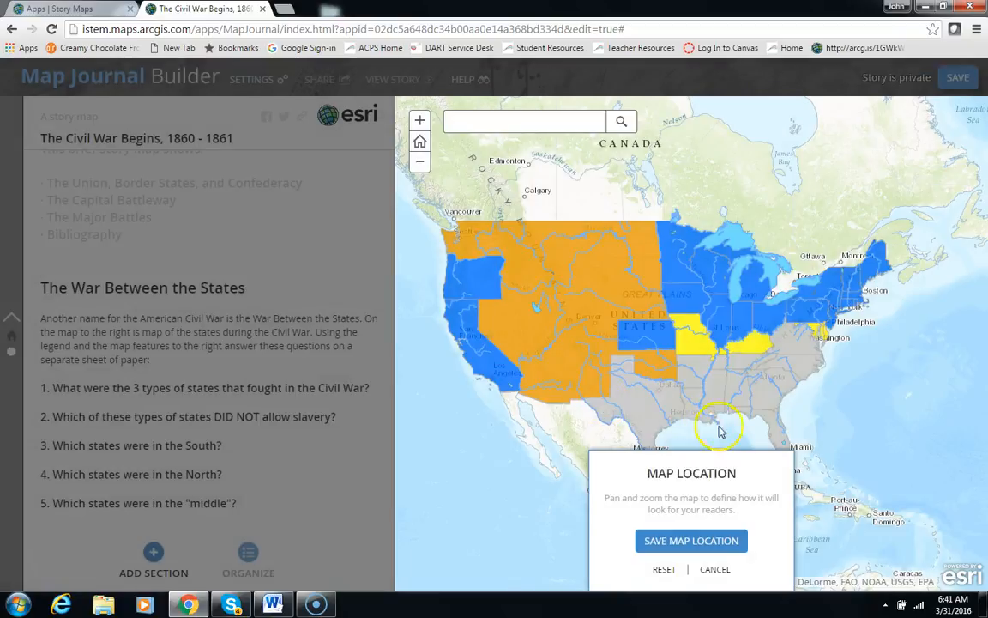
left_click(421, 124)
left_click(422, 125)
left_click_drag(812, 269, 429, 207)
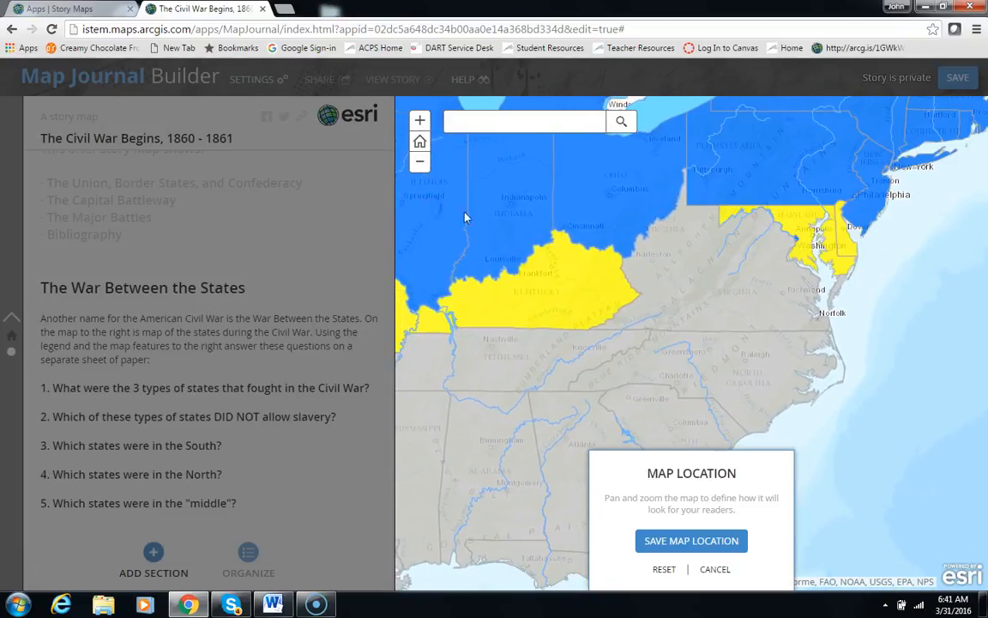
left_click(680, 541)
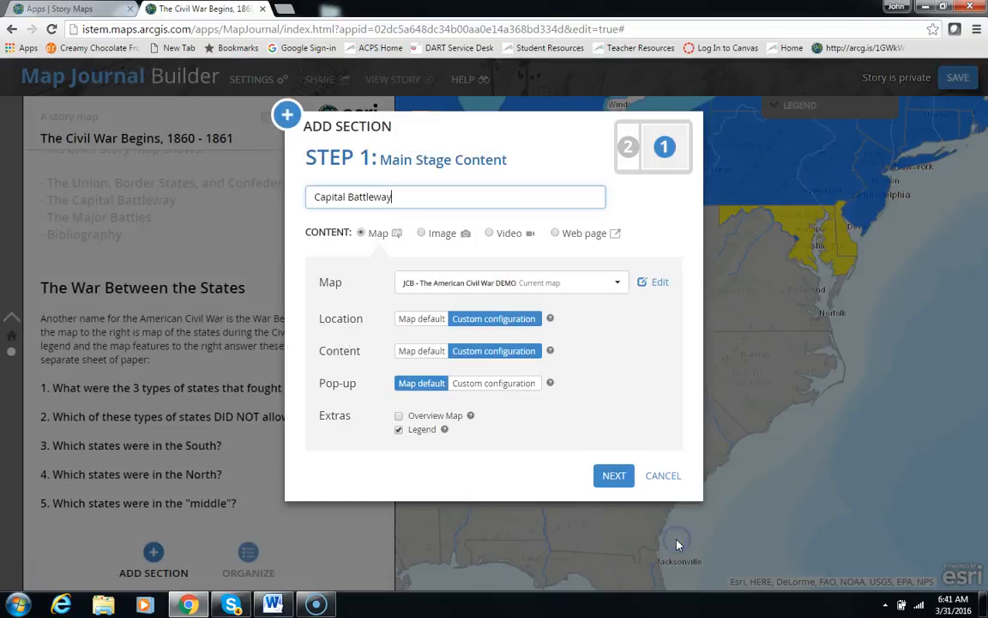
Show the Capital Cities layer in the custom map content, and turn off the legend before continuing to the side panel content
left_click(519, 353)
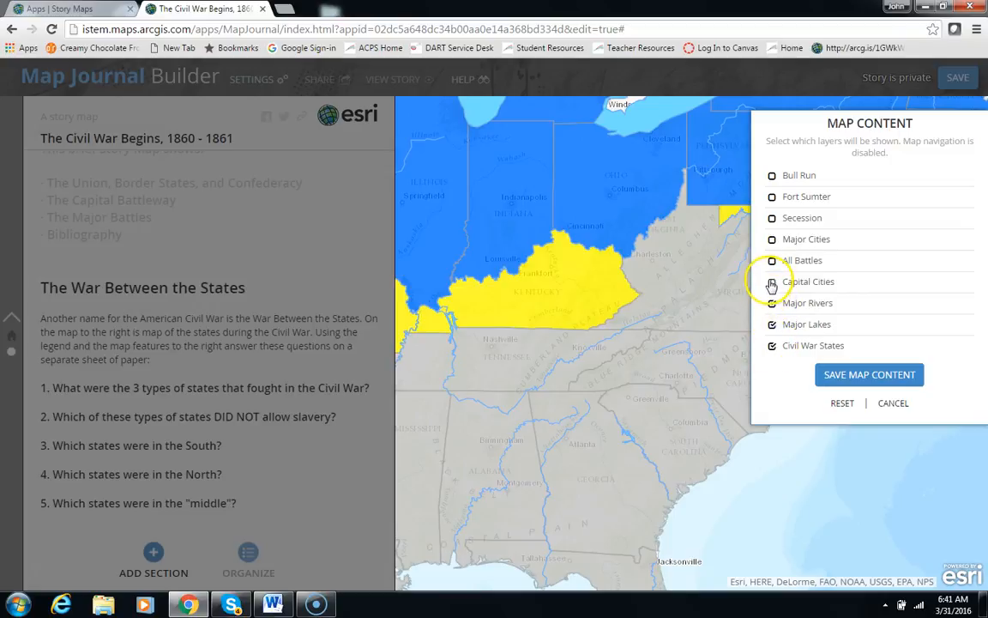
left_click(867, 375)
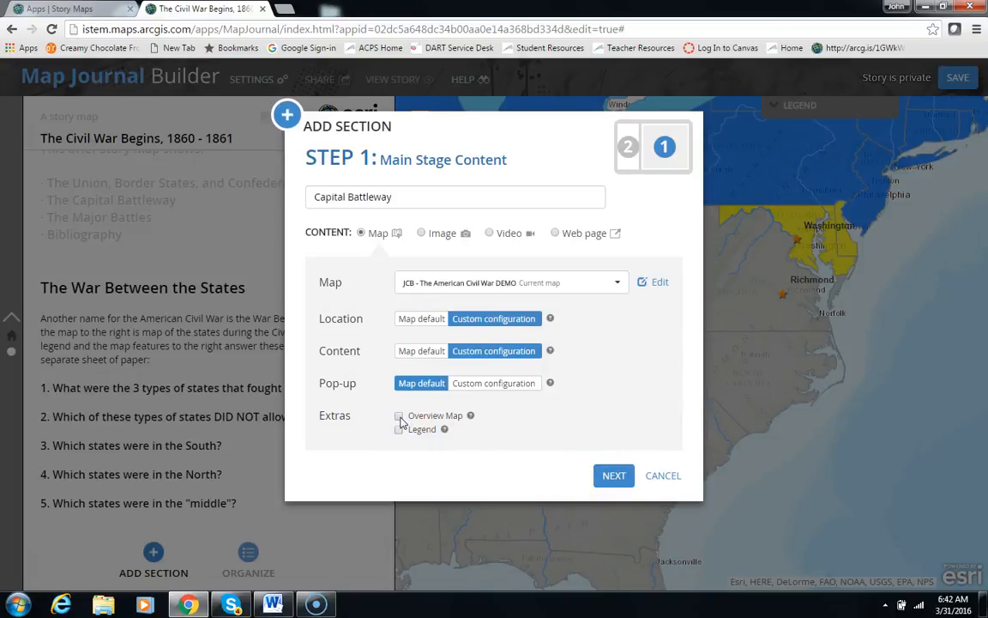
left_click(622, 477)
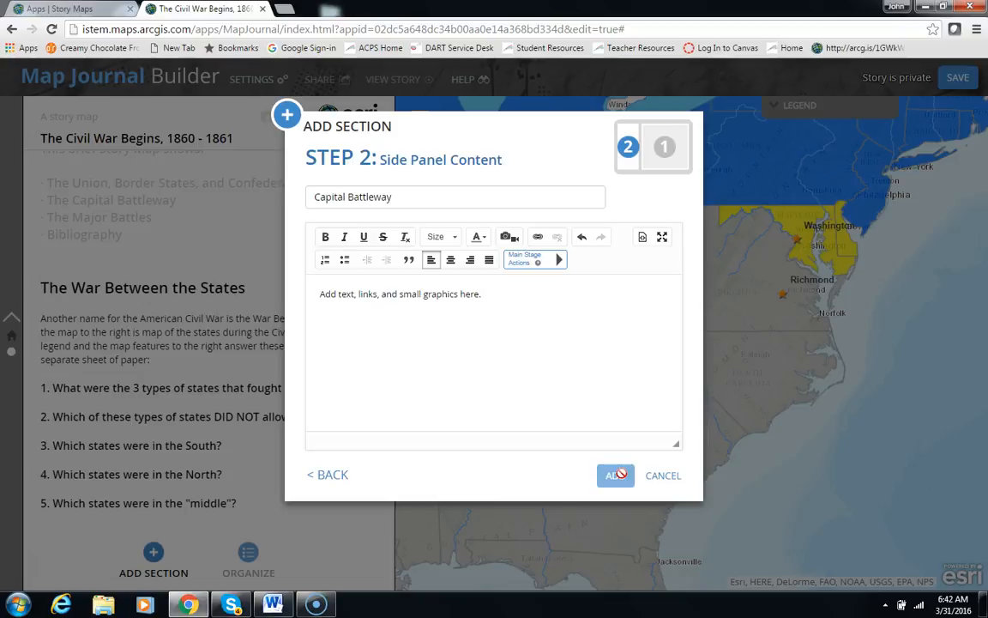
Copy the Section 3 paragraph and three questions from the Word notes into the Capital Battleway section's side panel content
left_click(271, 604)
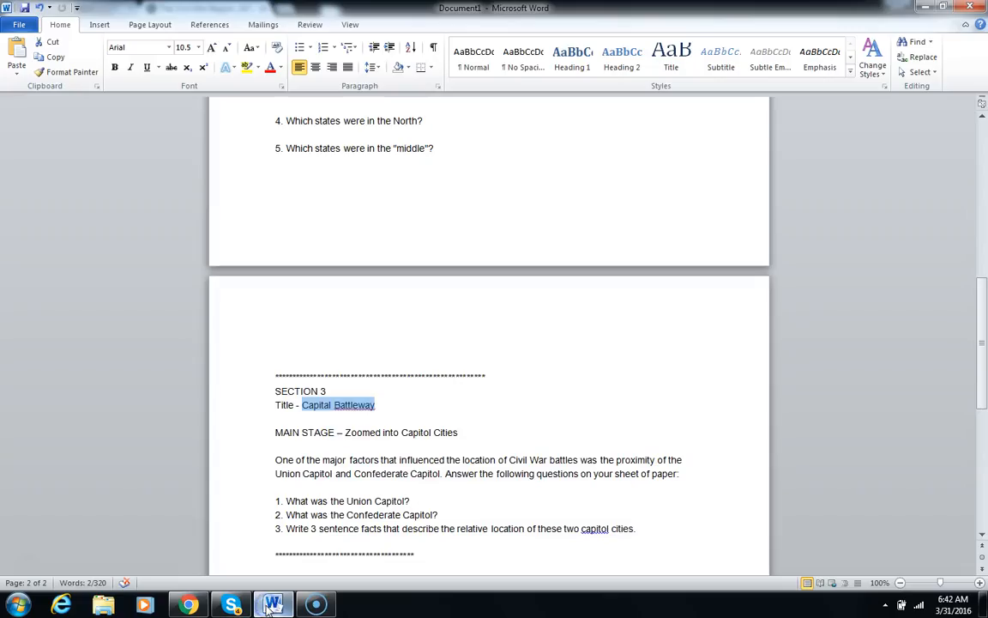
left_click_drag(650, 532, 320, 436)
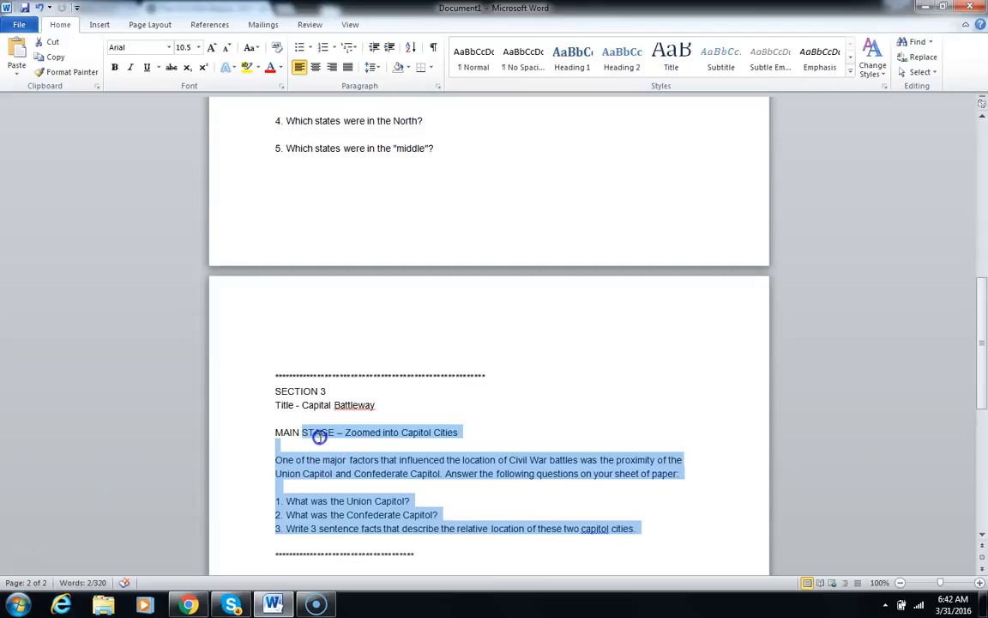
left_click_drag(290, 435, 278, 456)
right_click(278, 455)
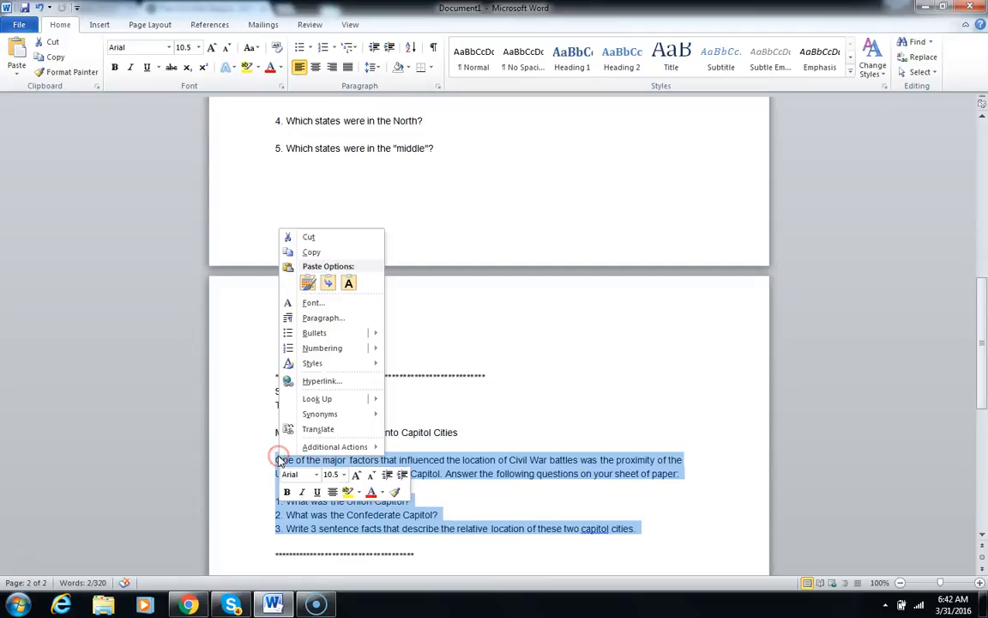
left_click(312, 252)
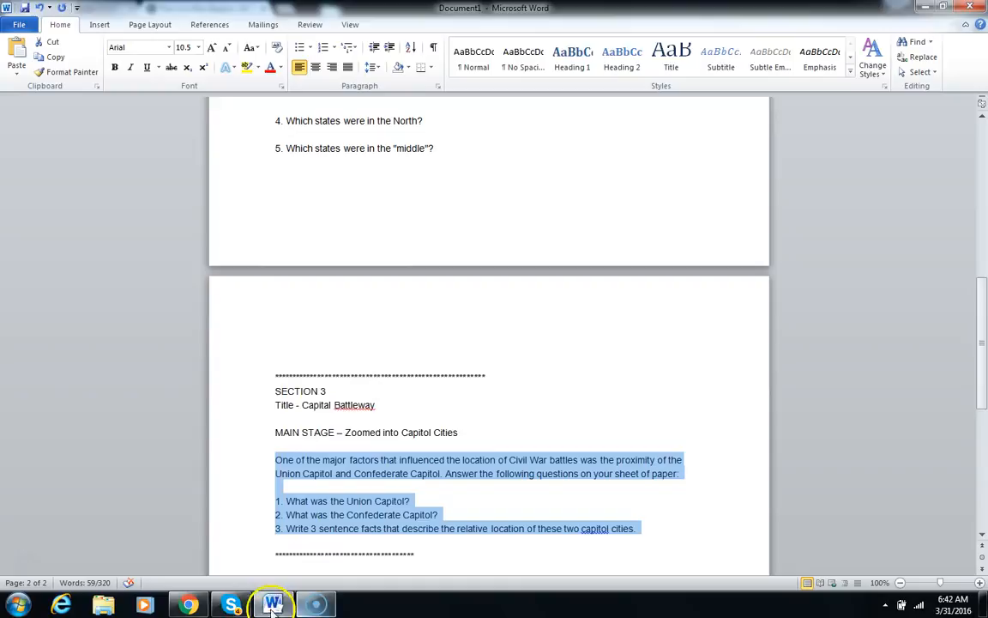
left_click(192, 605)
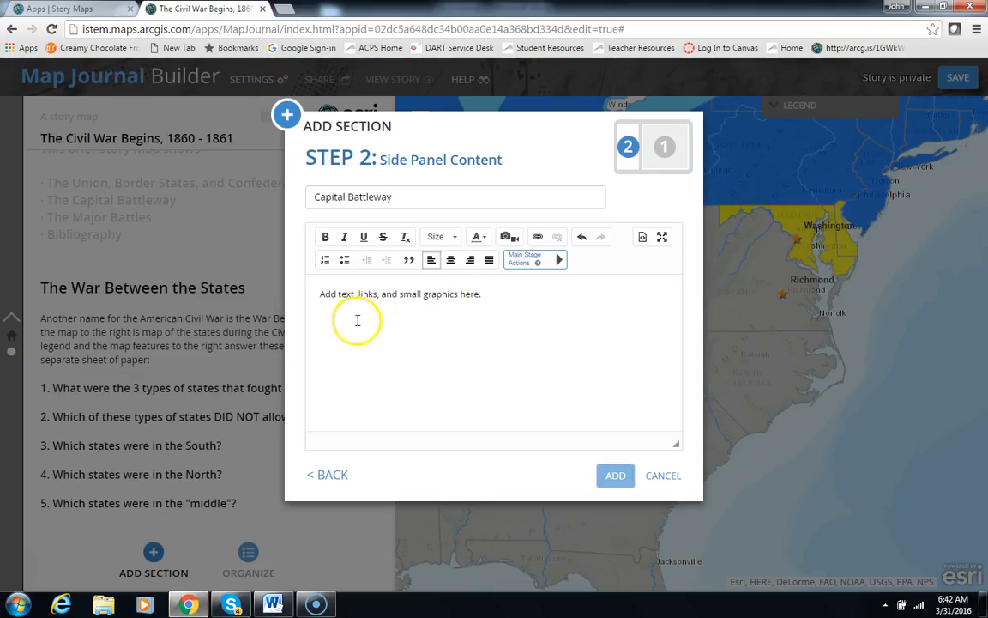
left_click(510, 293)
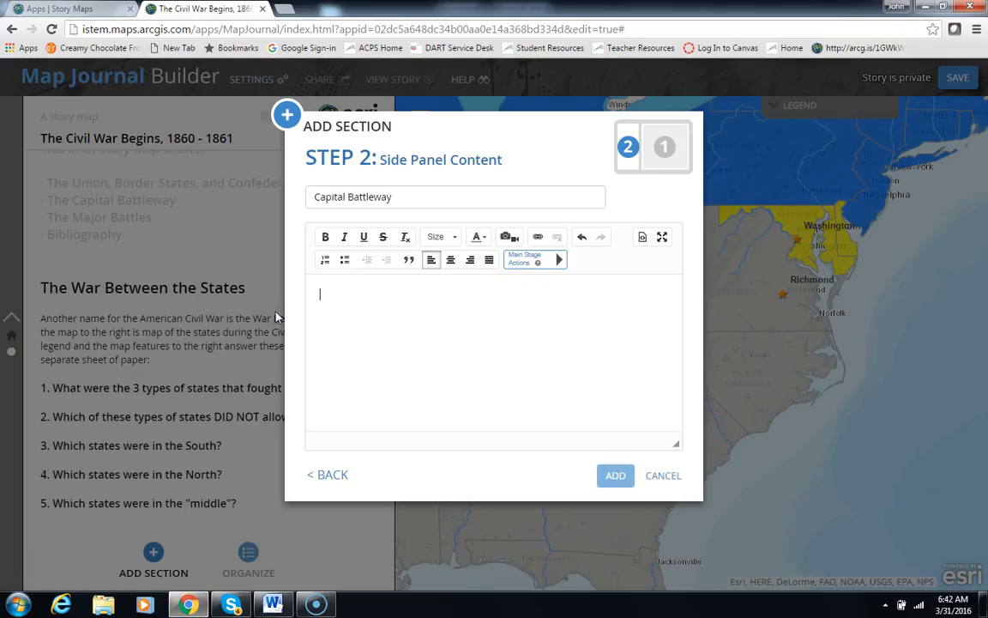
key("ctrl+v")
Set the font size of all the Capital Battleway side panel text to 14
left_click_drag(667, 364, 316, 290)
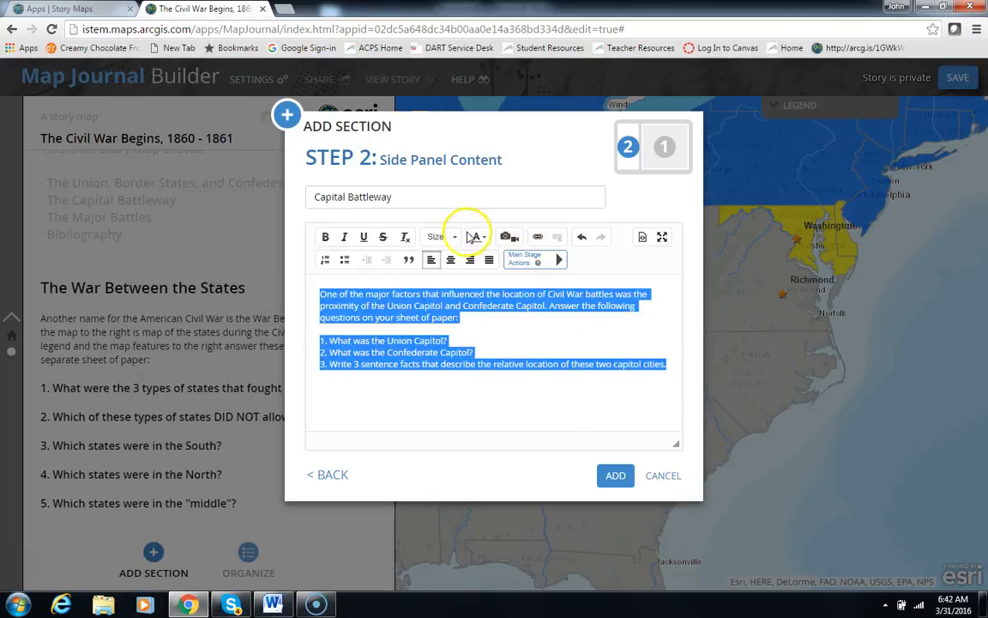
left_click(453, 236)
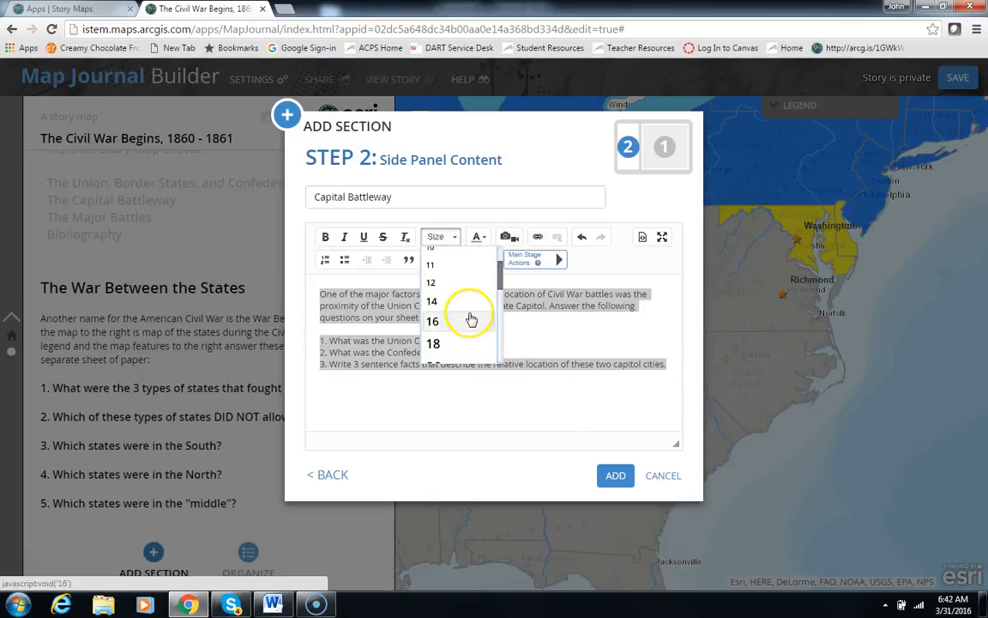
left_click(435, 302)
Format the three numbered questions in bold at size 16, and add the Capital Battleway section to the story
left_click_drag(409, 408, 316, 353)
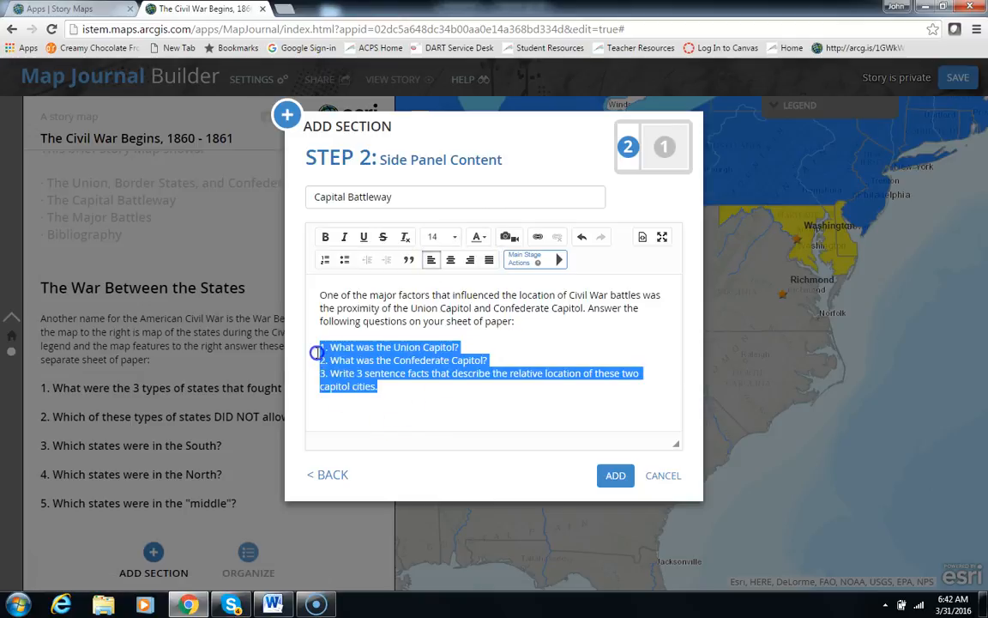
left_click(453, 237)
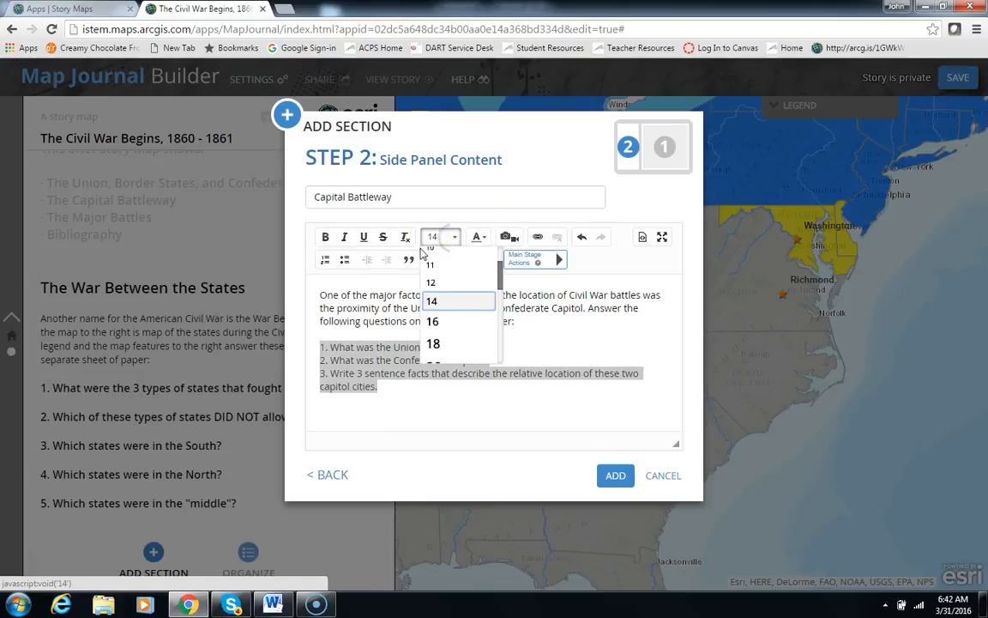
left_click(433, 321)
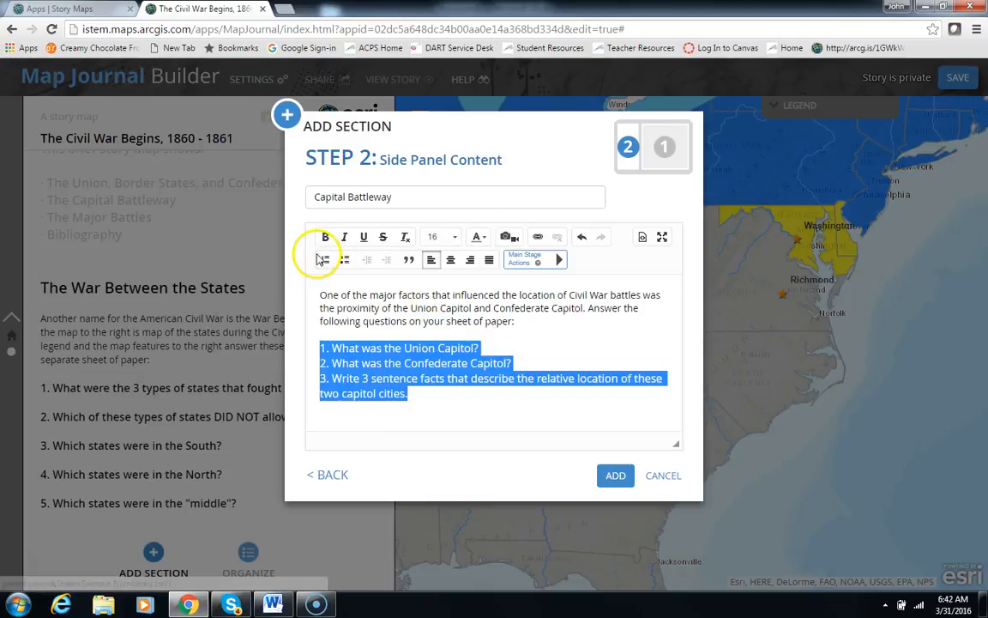
left_click(325, 236)
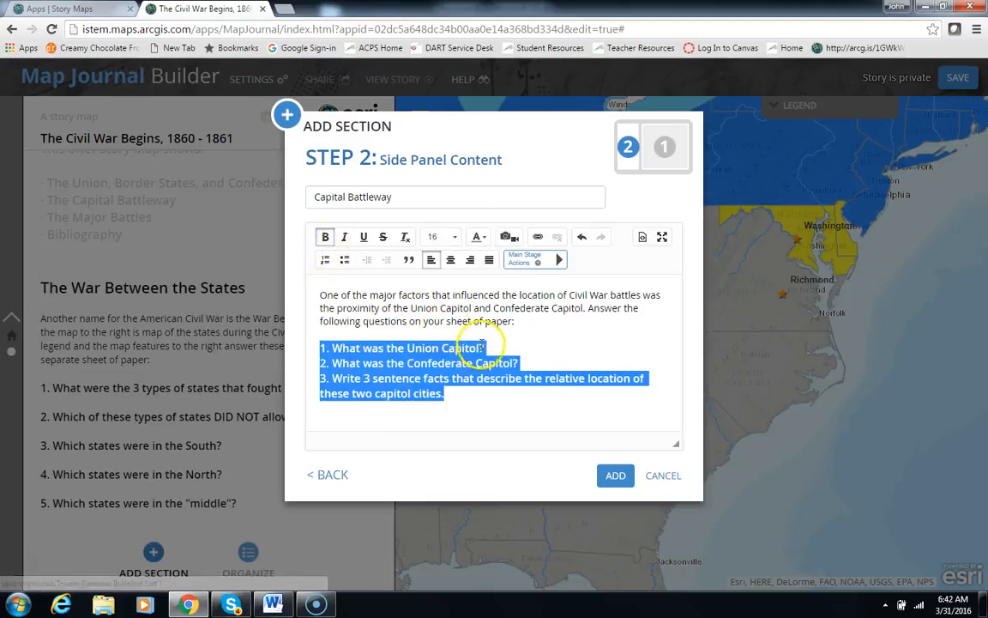
left_click(616, 477)
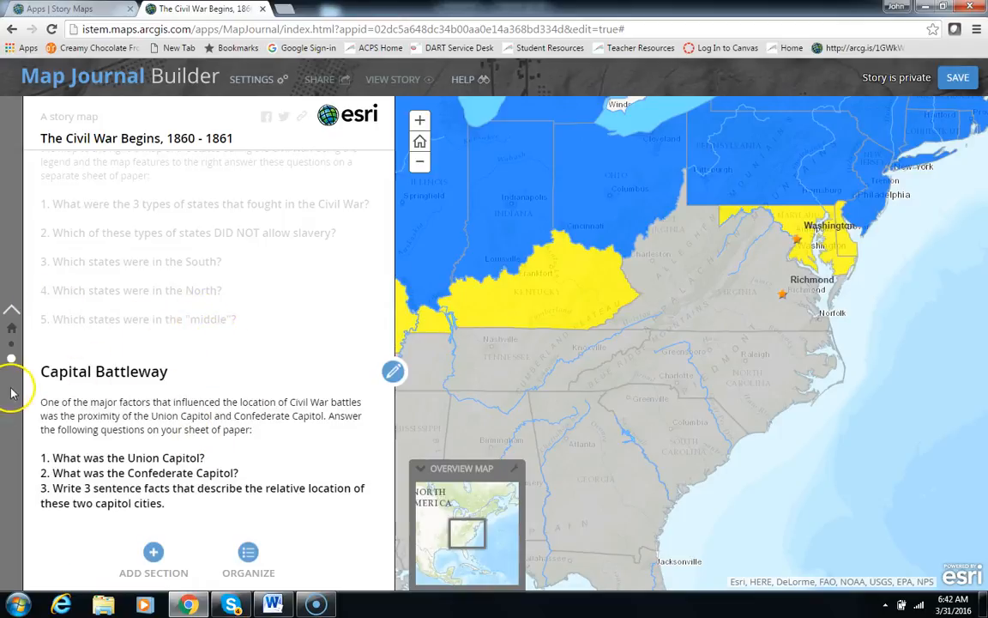
Start a new section titled "Major Events, 1860 – 1861", copying the title from Section 4 of the Word notes
left_click(154, 555)
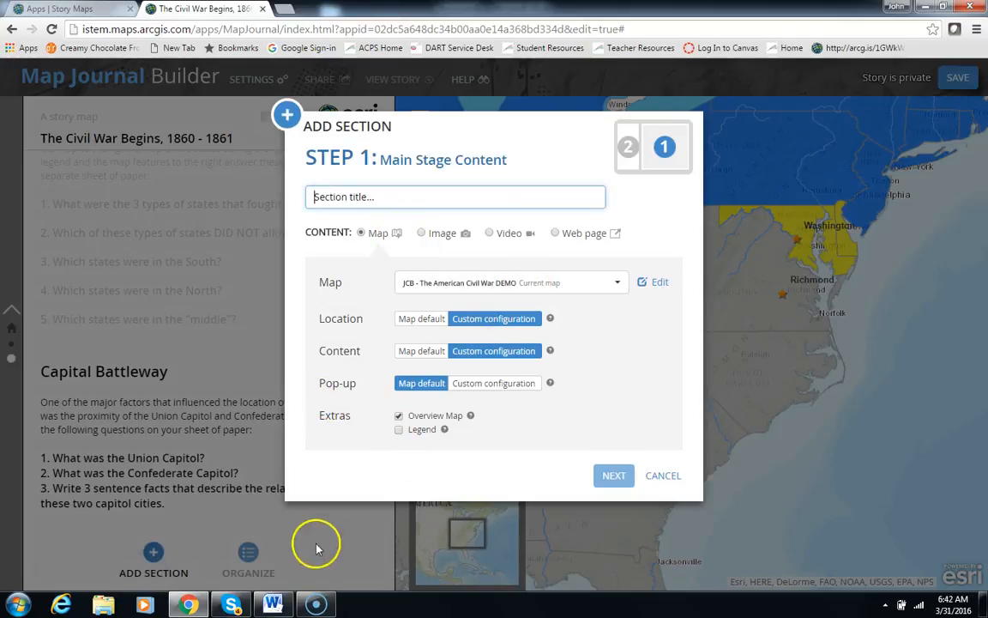
left_click(274, 604)
left_click_drag(980, 300, 981, 369)
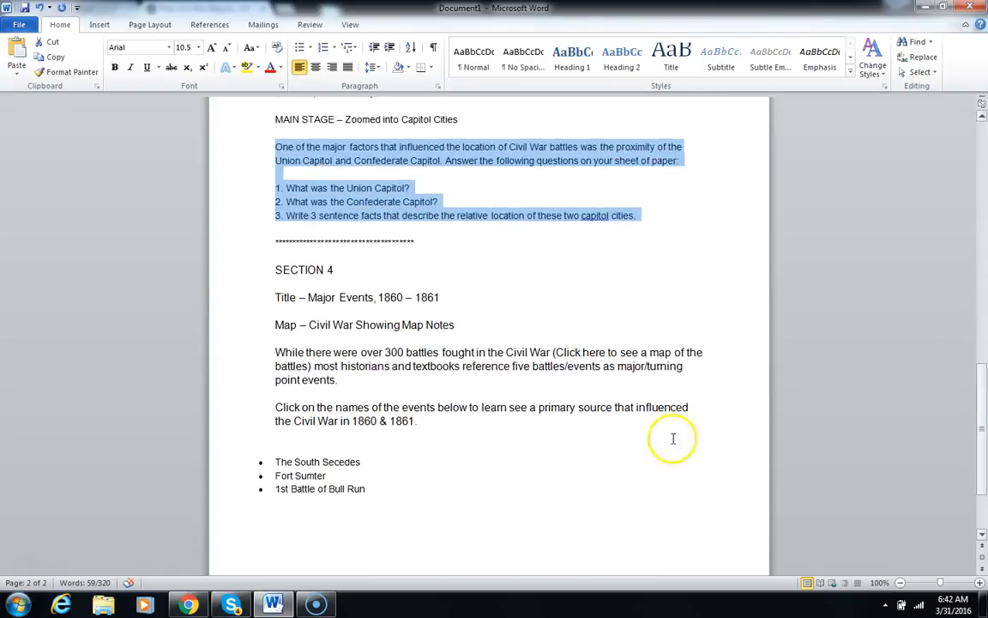
left_click(443, 298)
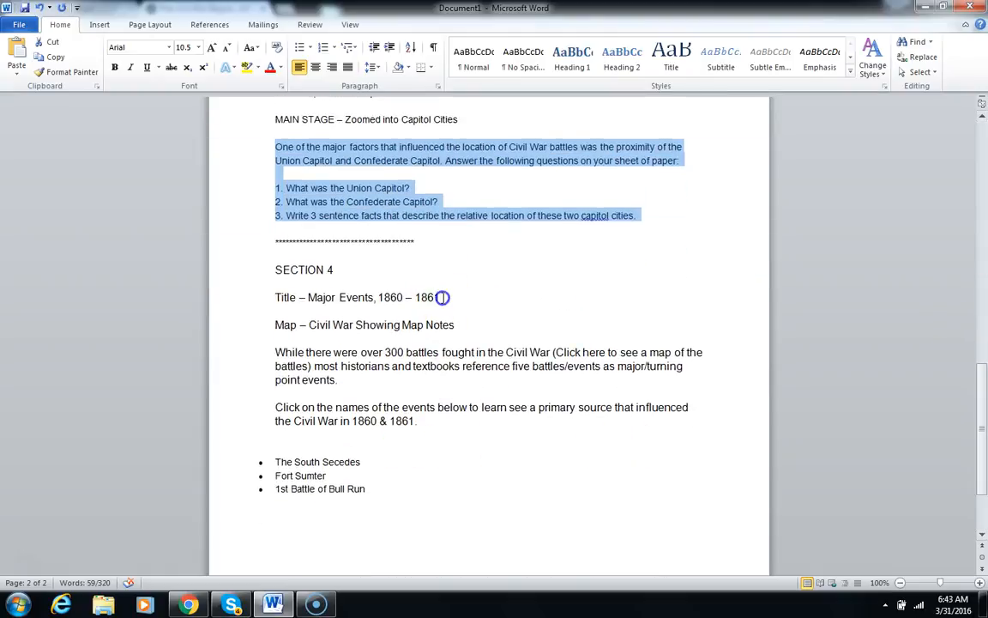
left_click_drag(443, 298, 311, 297)
right_click(313, 297)
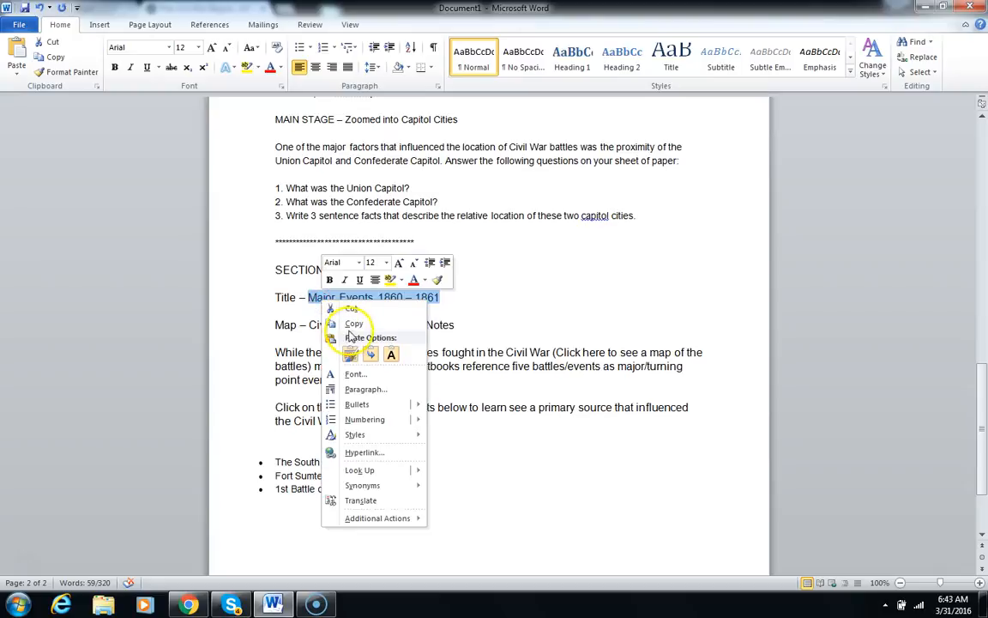
left_click(354, 324)
mouse_move(271, 606)
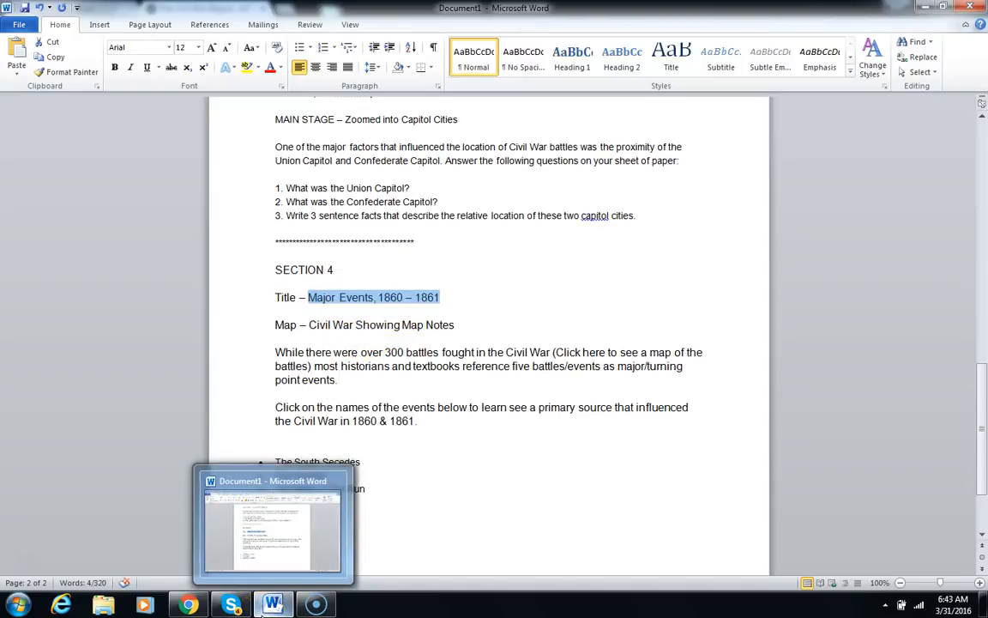
left_click(206, 606)
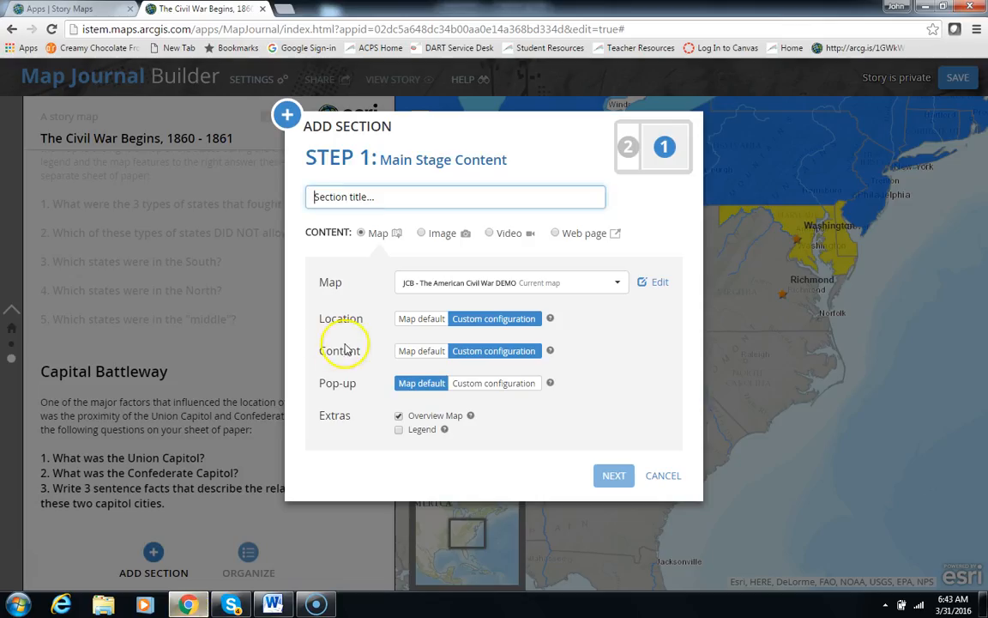
left_click(337, 197)
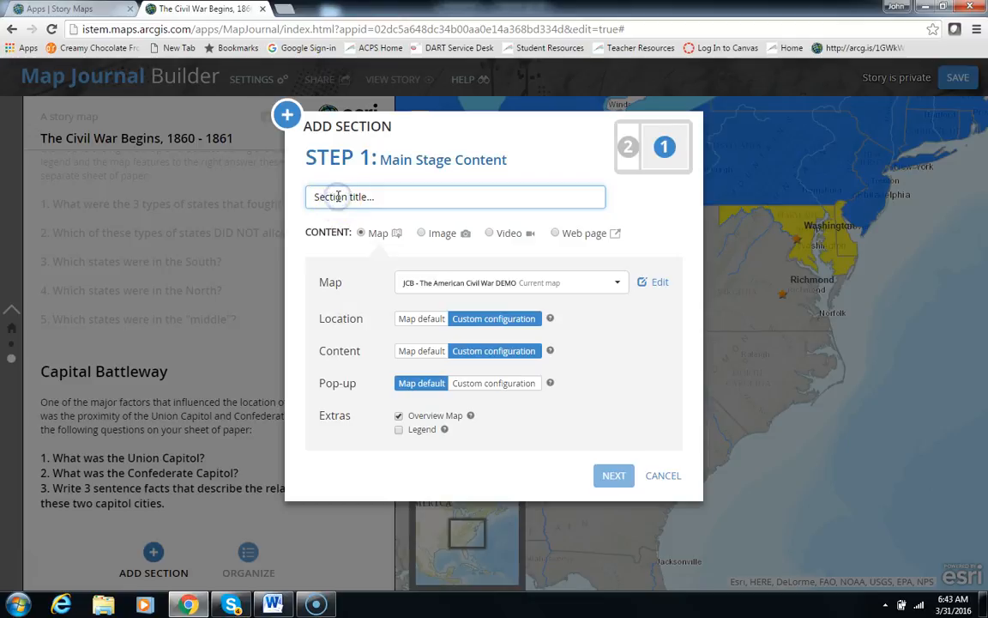
key("ctrl+v")
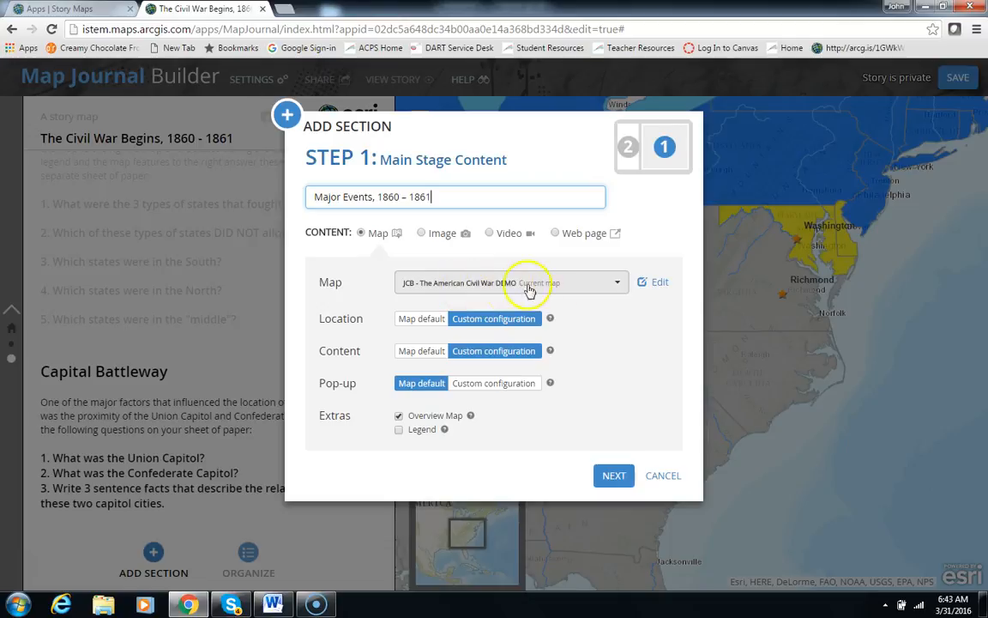
Customize the map location to zoom out and show the whole United States, and save it
left_click(486, 320)
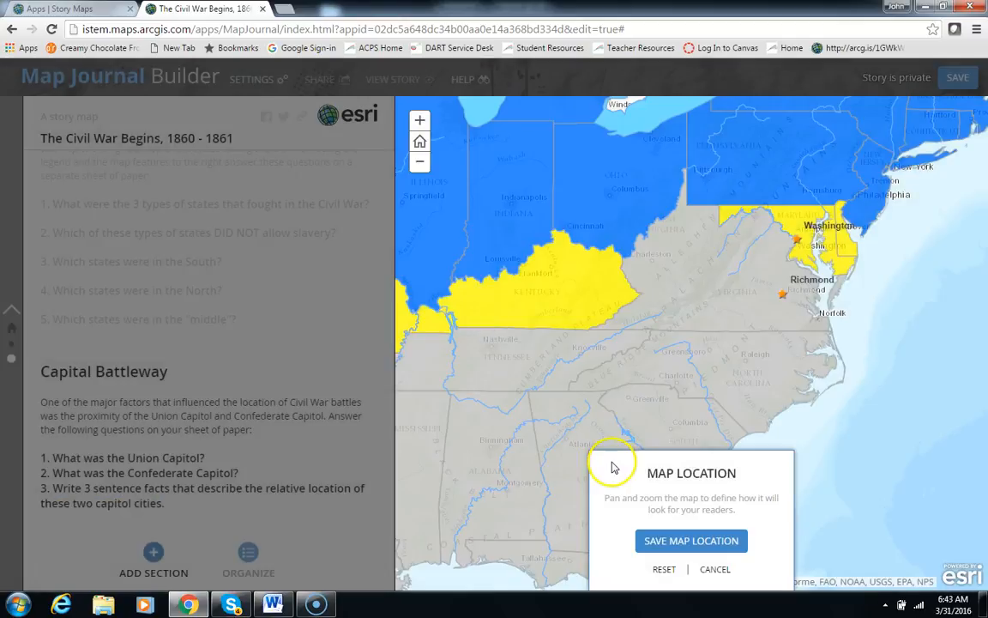
left_click(419, 163)
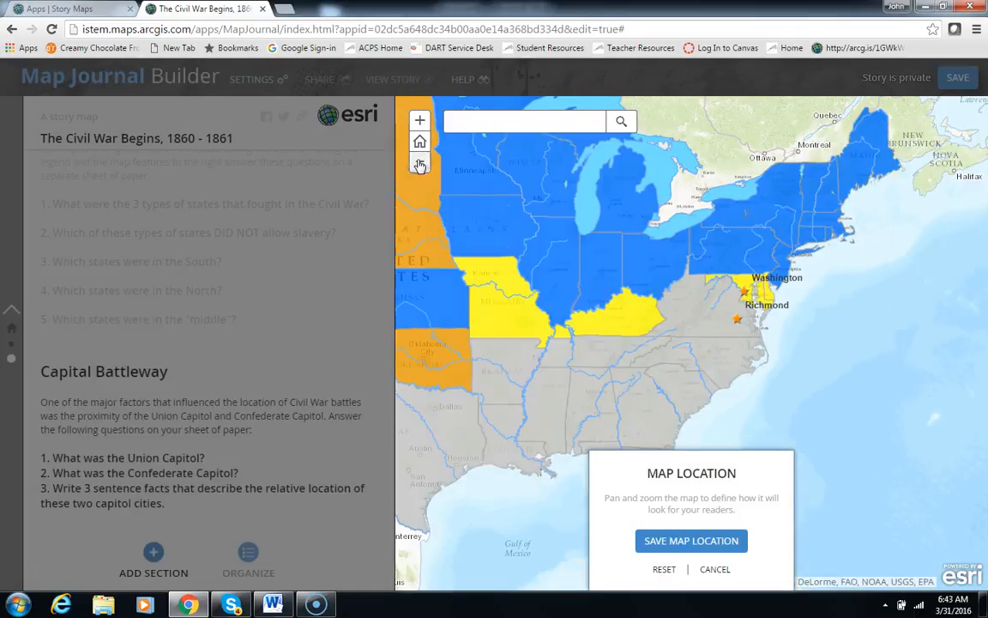
left_click_drag(541, 260, 697, 273)
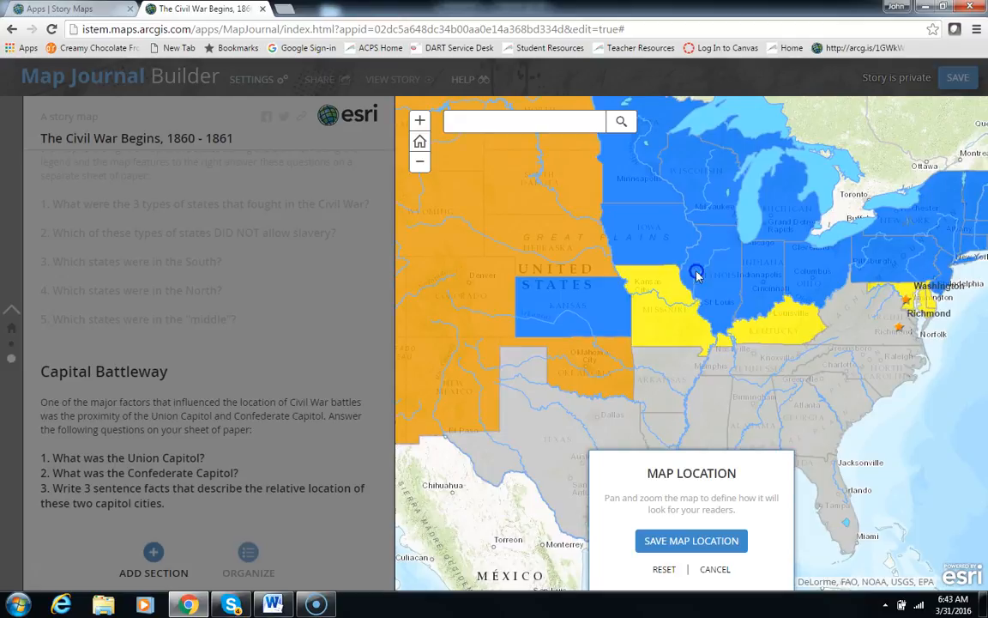
left_click(419, 161)
left_click_drag(755, 300, 804, 290)
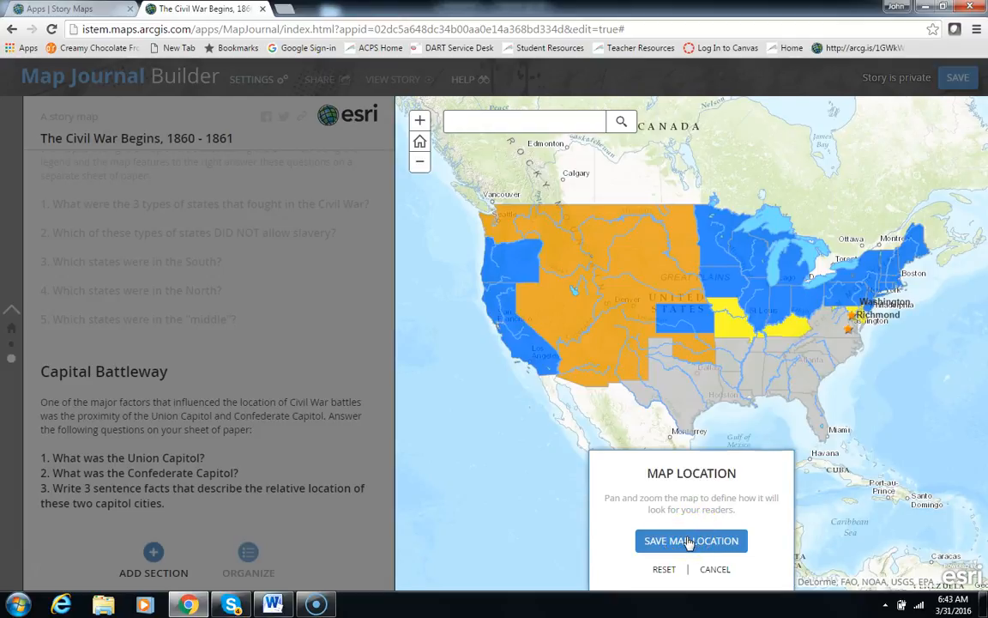
left_click(690, 540)
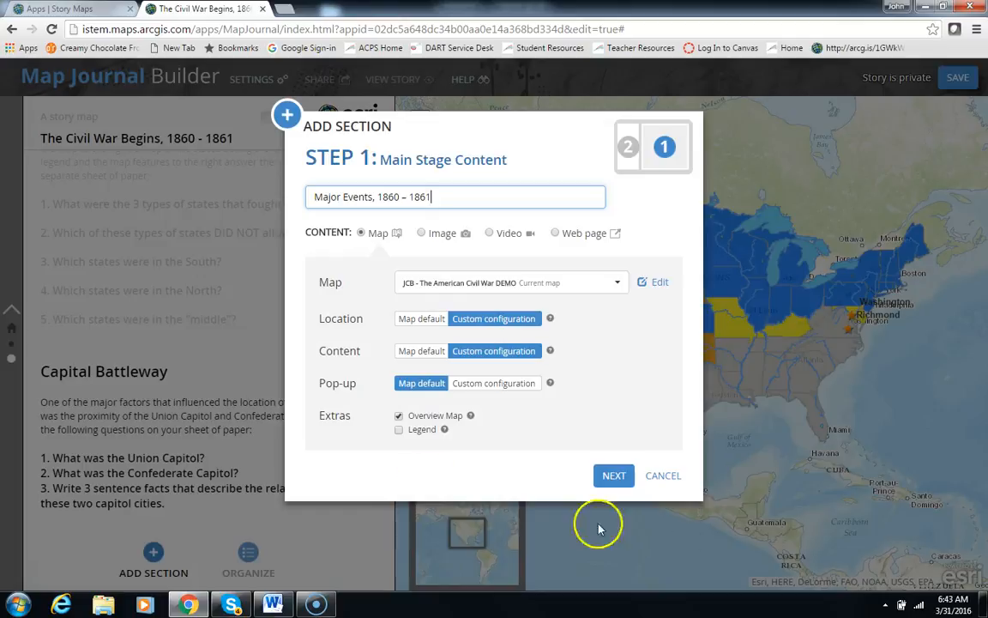
Show the Bull Run, Fort Sumter and Secession layers in the custom map content, and save it
left_click(498, 351)
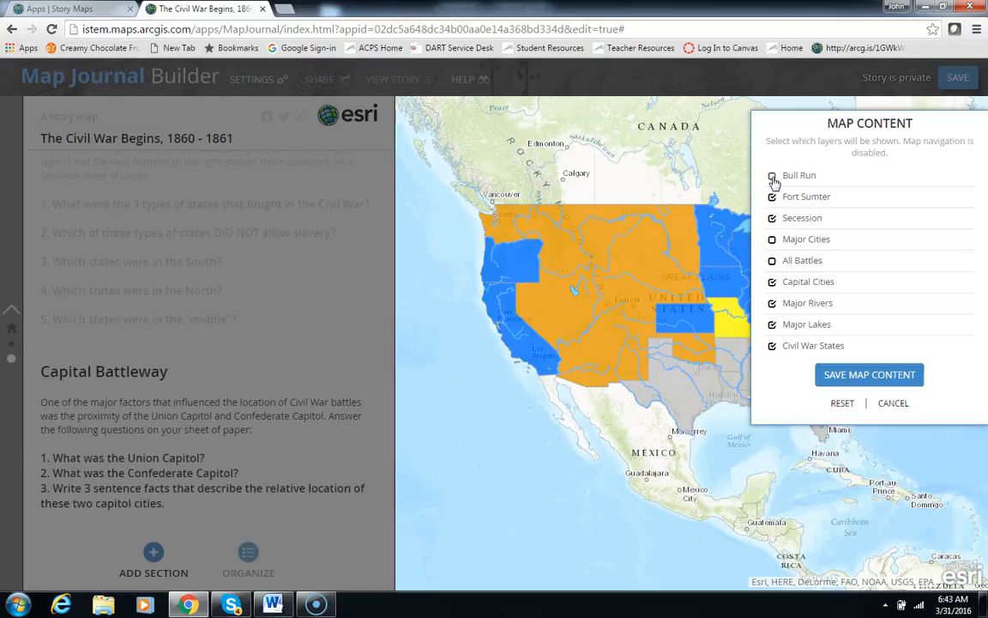
left_click(849, 378)
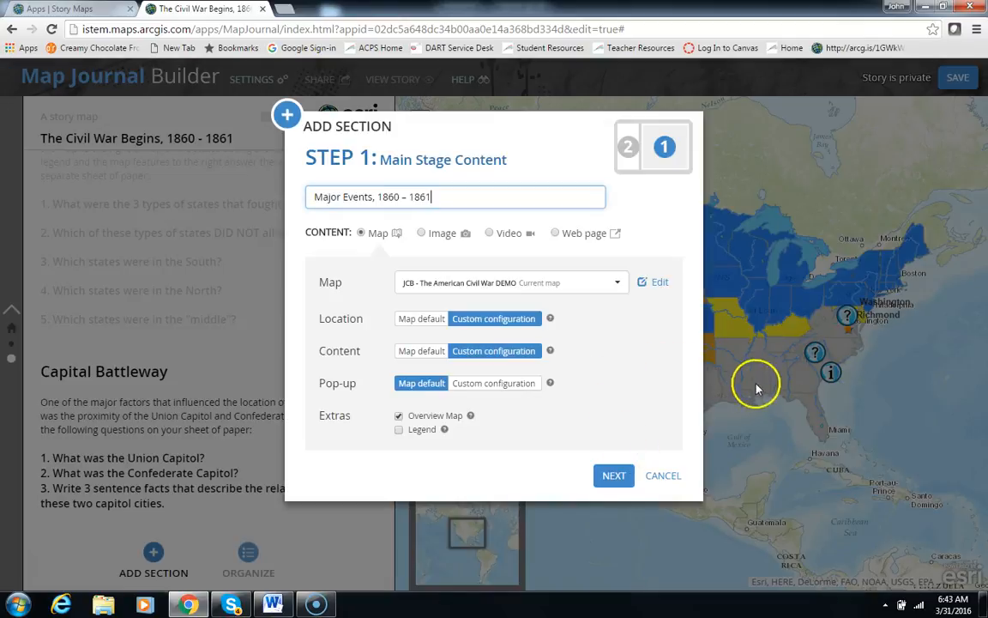
Customize the map location to zoom in on the eastern half of the United States, save it, and continue to the side panel content
left_click(509, 323)
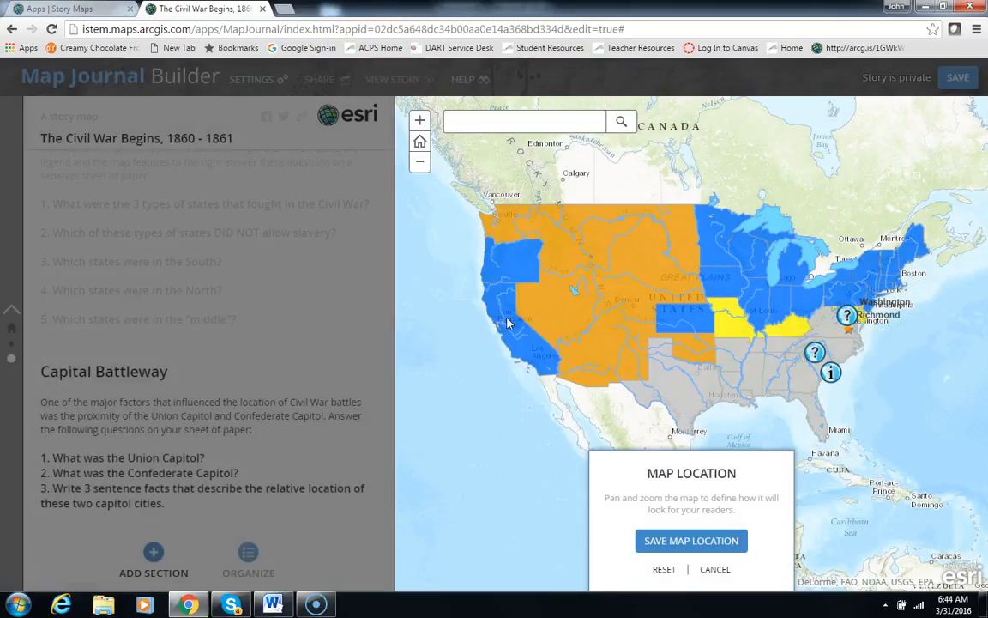
left_click(419, 117)
left_click_drag(679, 271, 536, 250)
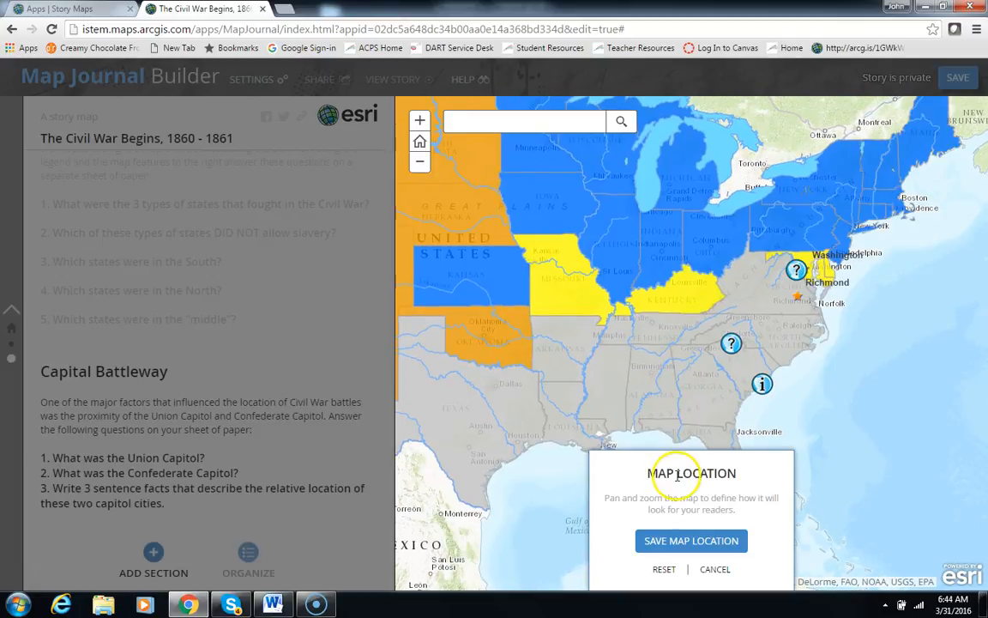
left_click(654, 541)
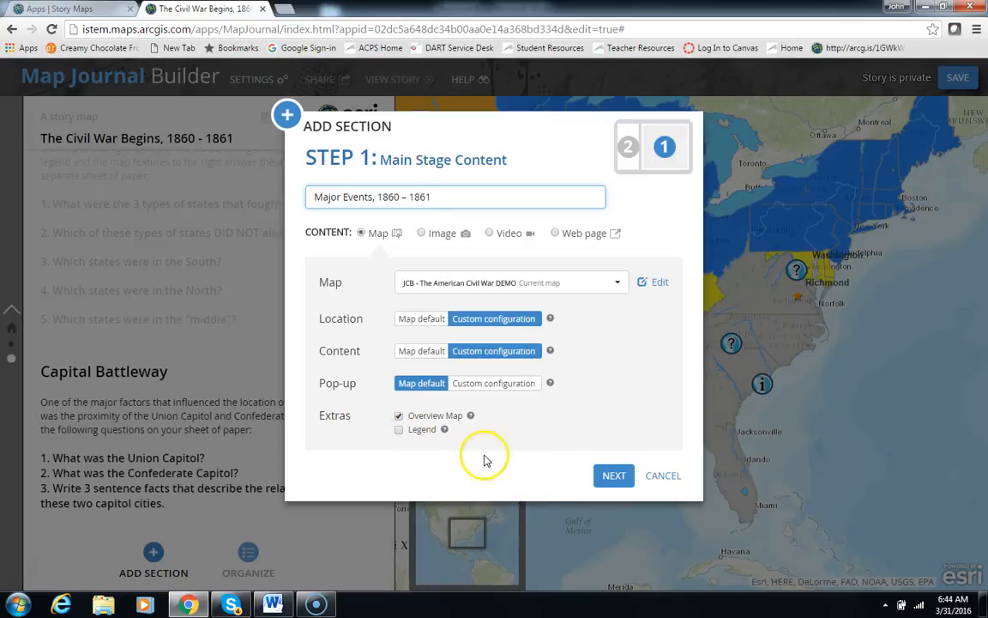
left_click(616, 477)
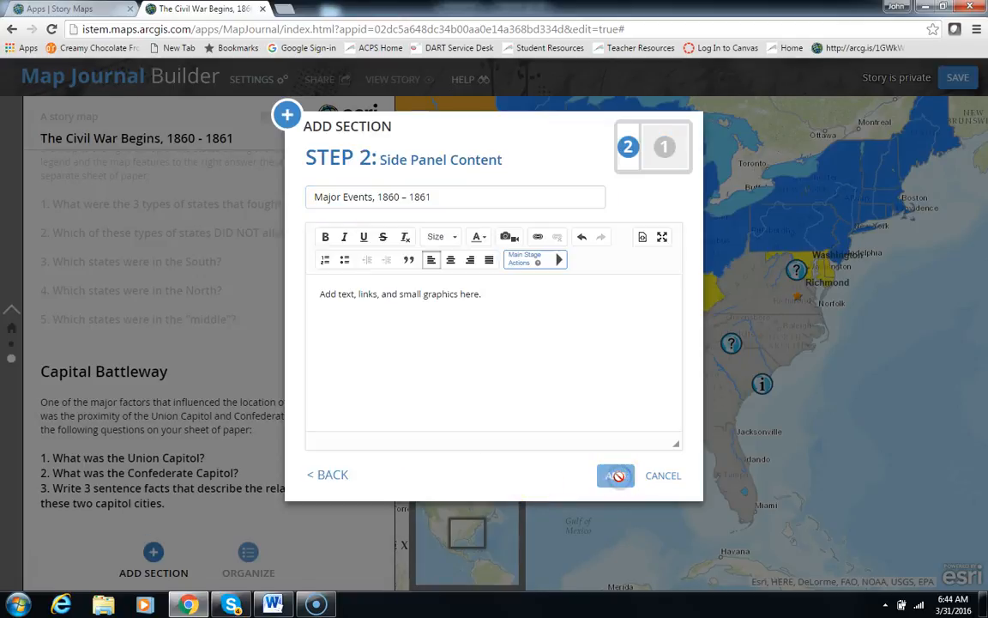
Copy the Section 4 body text and event list from the Word notes into the new section's side panel, replacing the placeholder
left_click(273, 602)
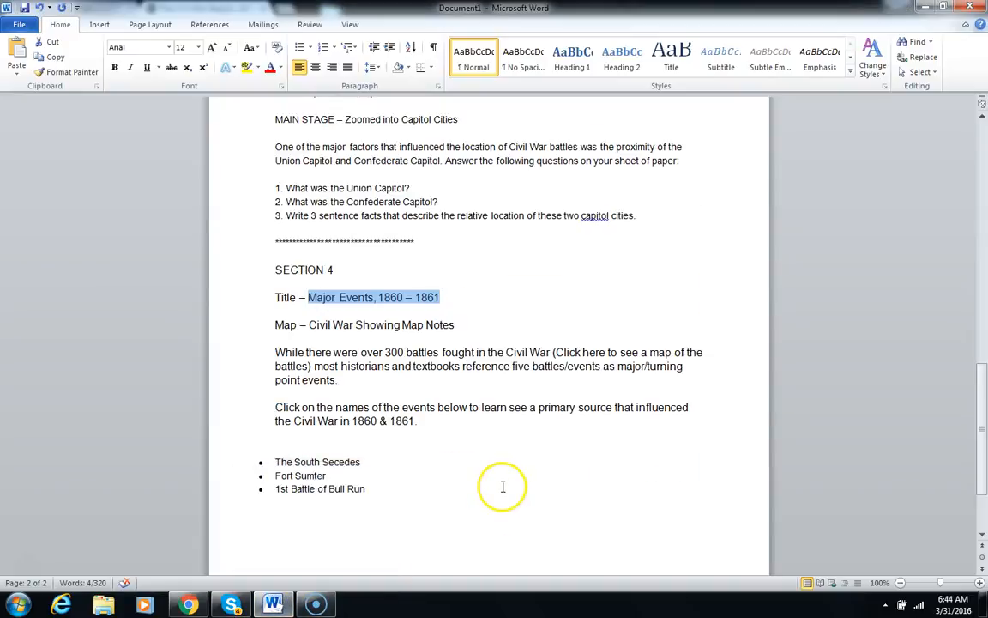
left_click_drag(382, 490, 276, 346)
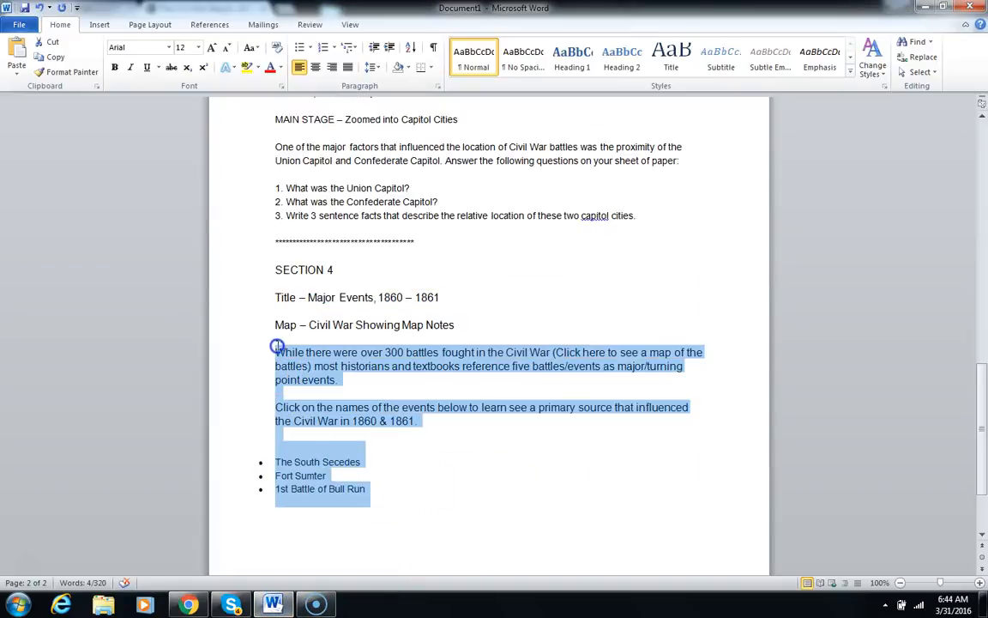
right_click(289, 358)
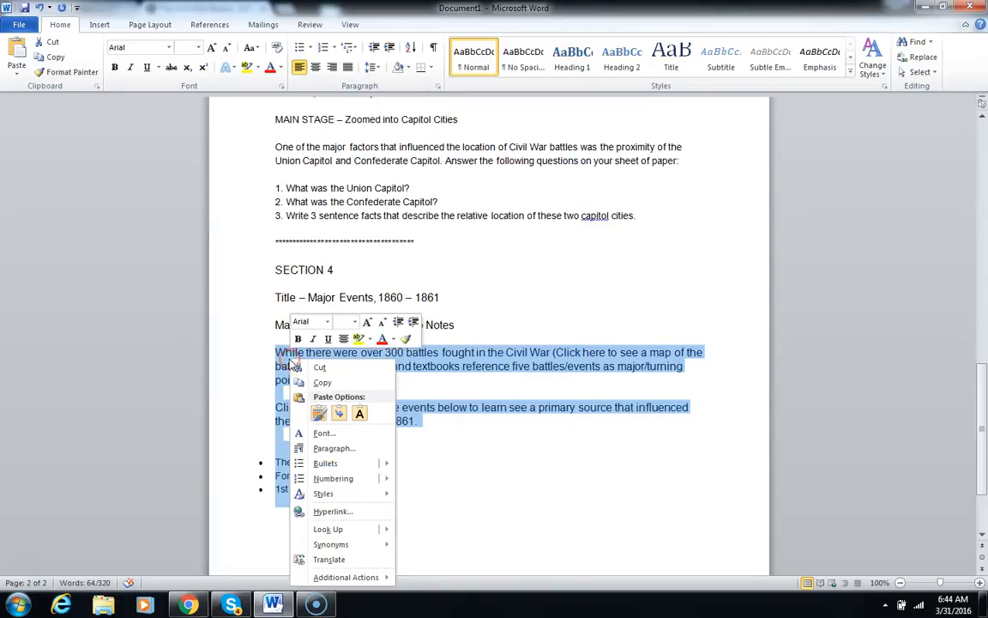
left_click(321, 379)
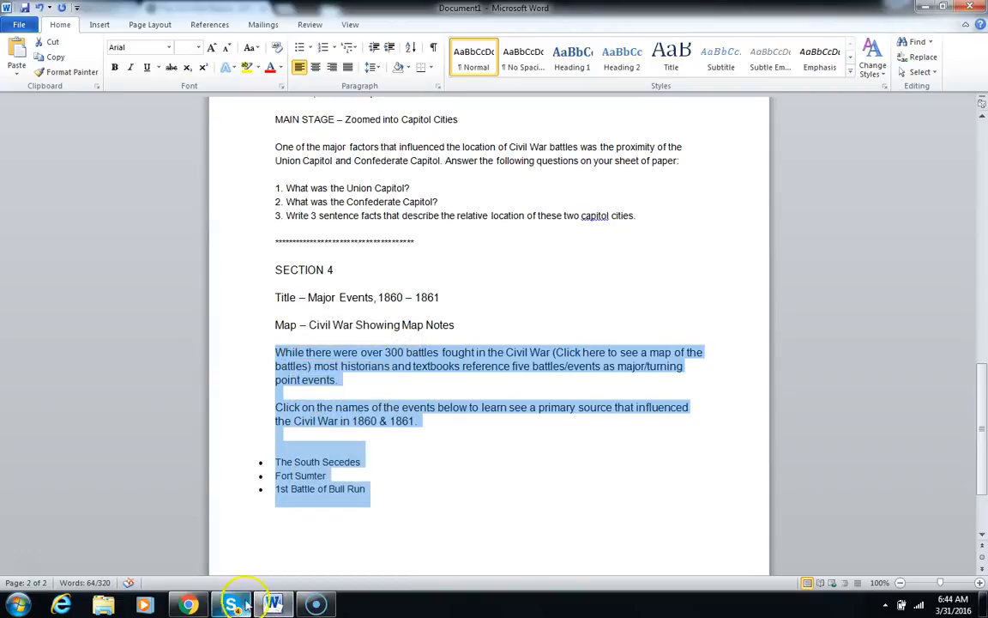
left_click(190, 605)
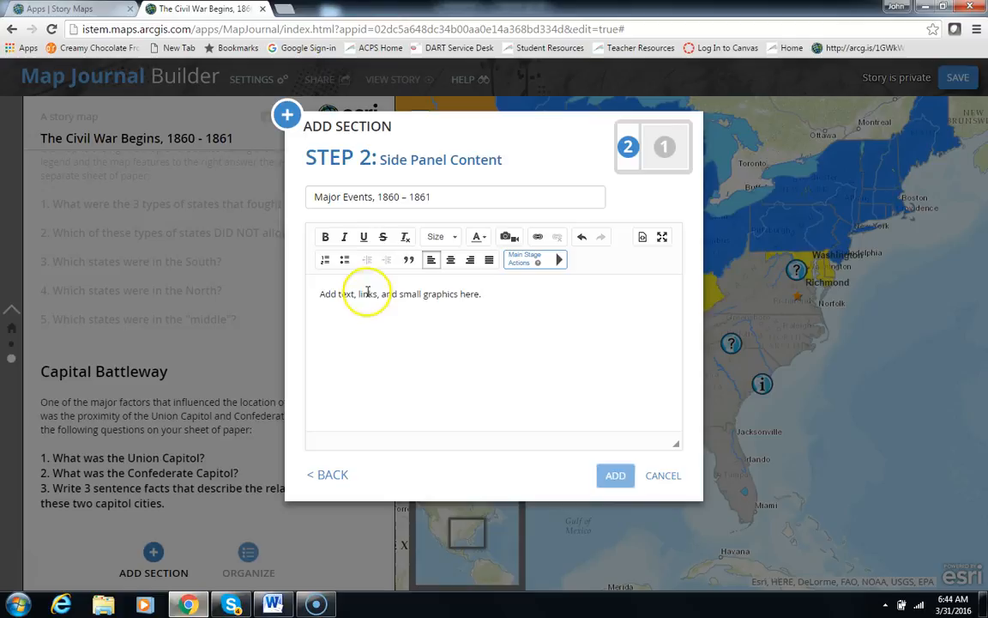
left_click(302, 300)
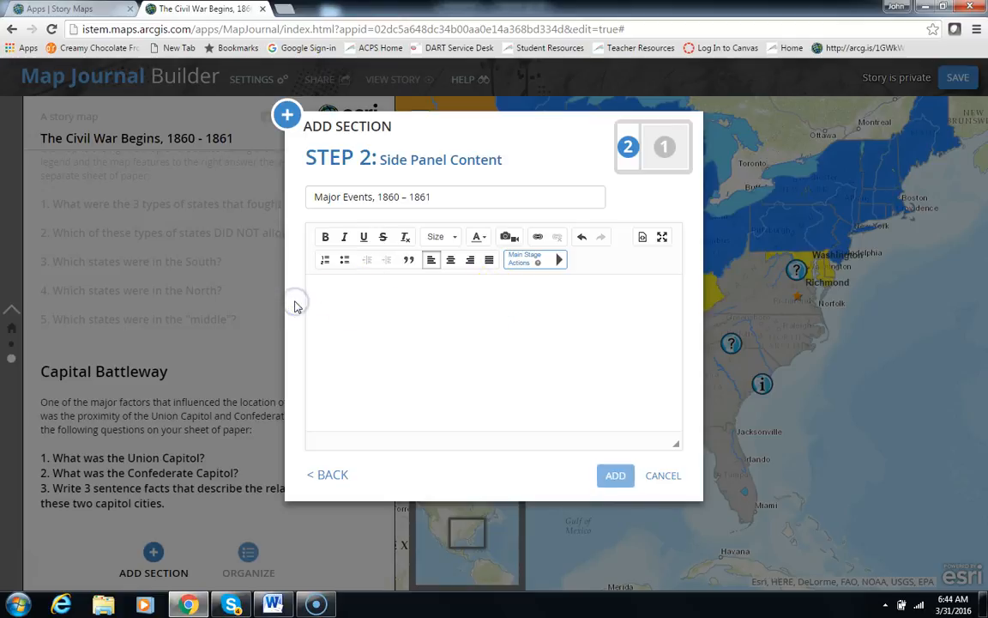
key("ctrl+v")
left_click(296, 305)
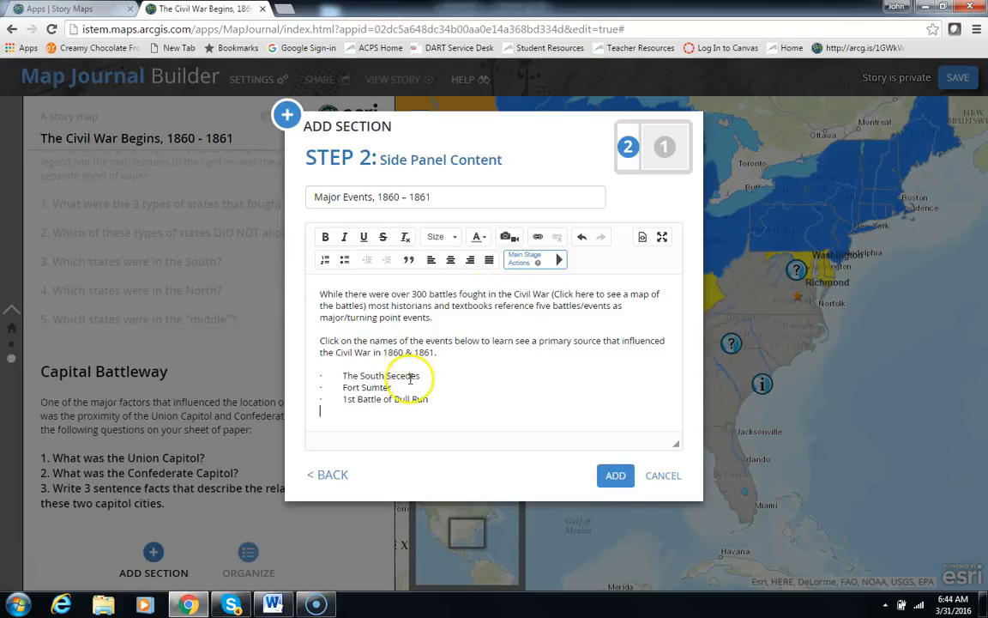
Set the font size of all the pasted side panel text to 14
left_click_drag(442, 403, 306, 299)
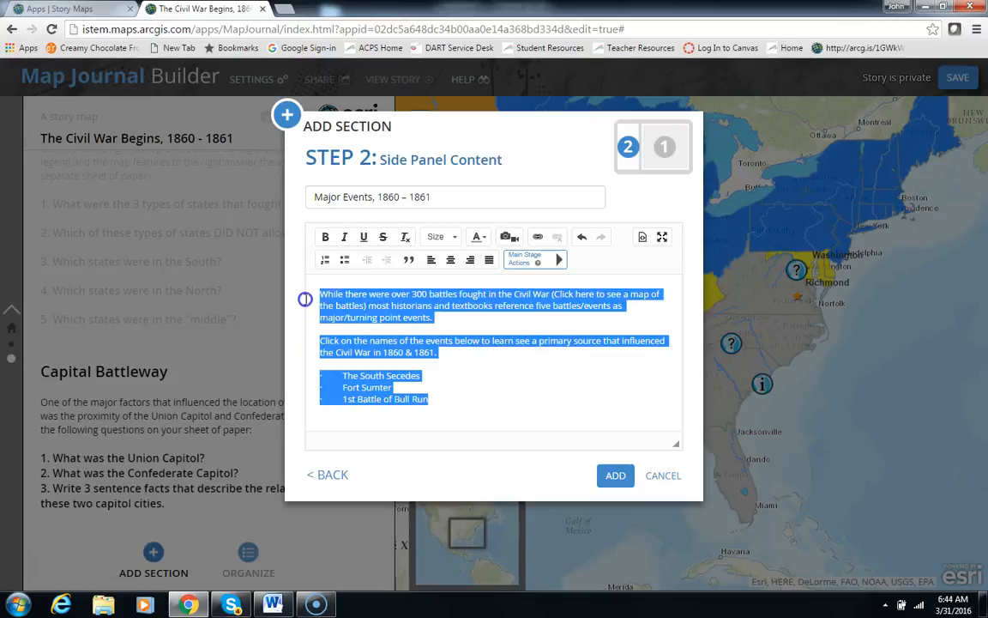
left_click(454, 238)
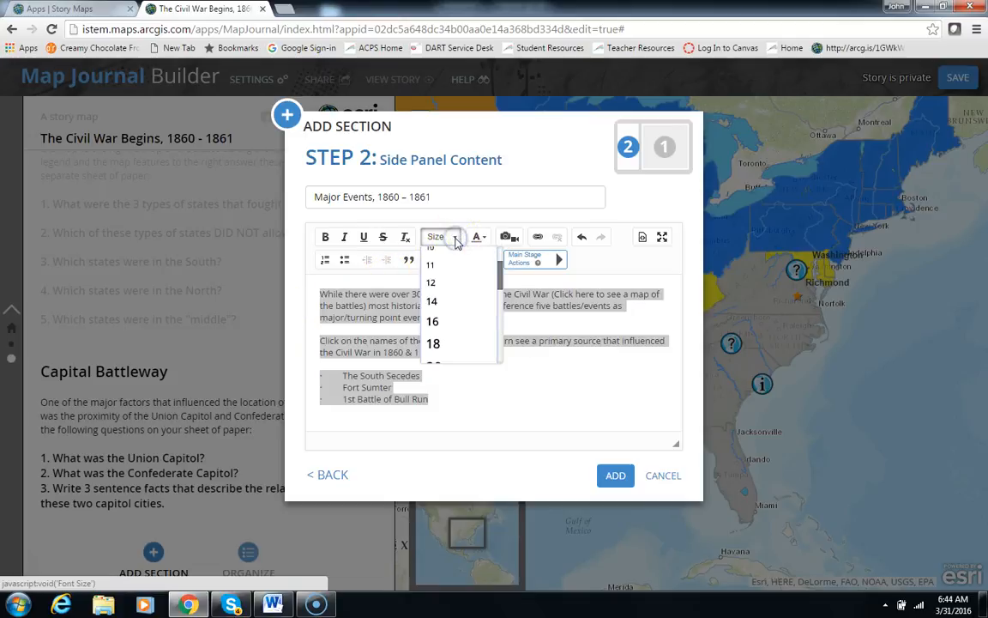
left_click(433, 302)
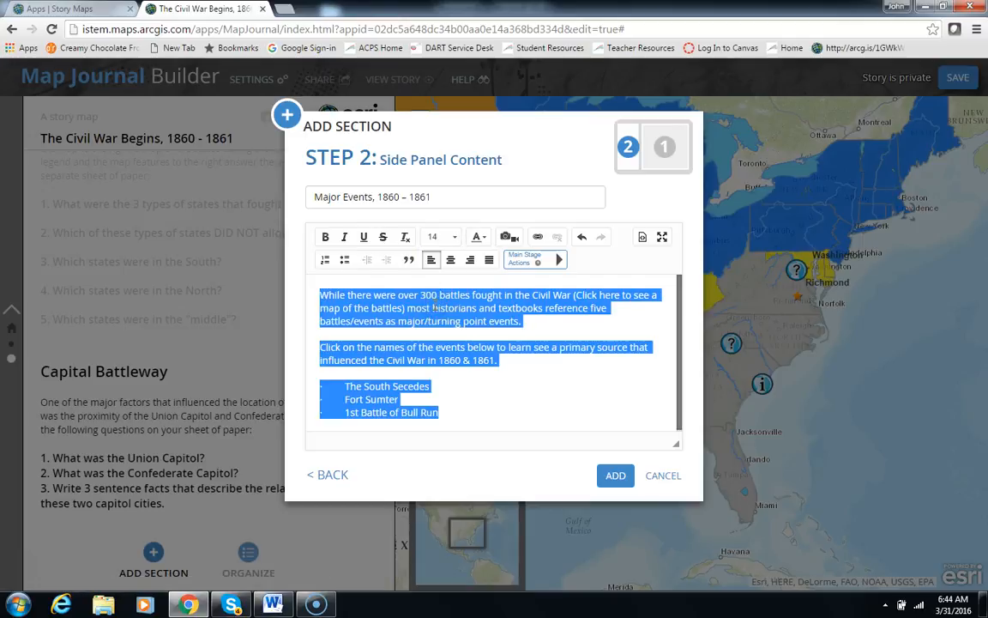
left_click(603, 414)
Format the three event names as a bold bulleted list without the stray pasted bullet characters, and add the section to the story
left_click_drag(448, 414, 354, 388)
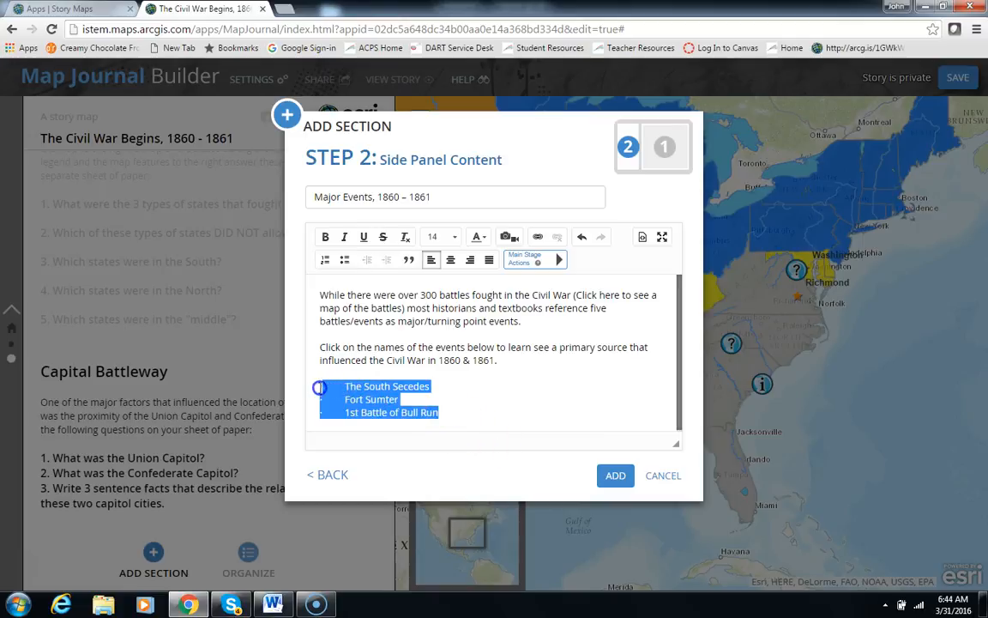
left_click(325, 238)
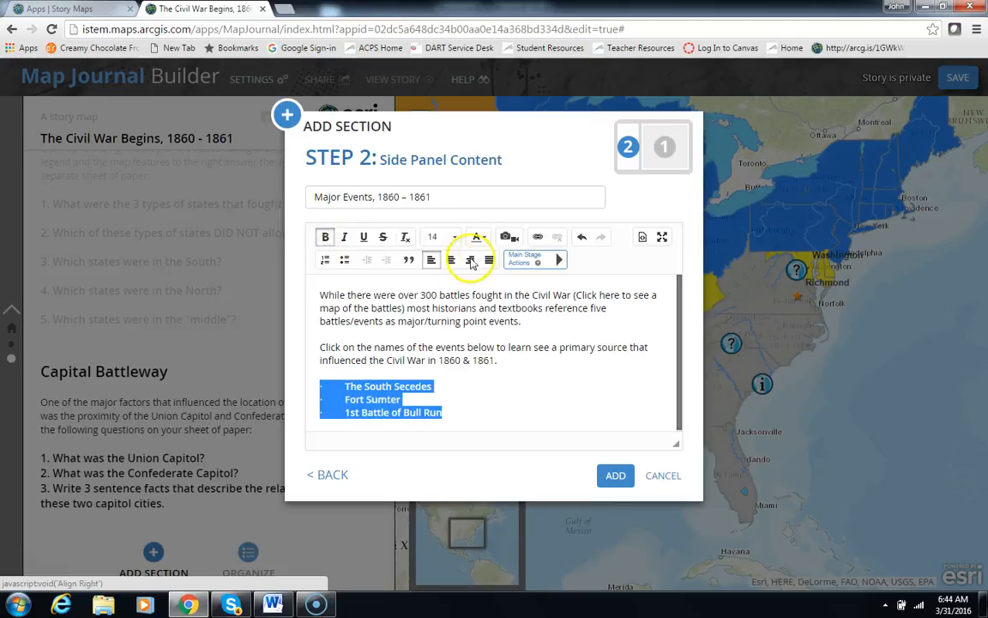
left_click(344, 261)
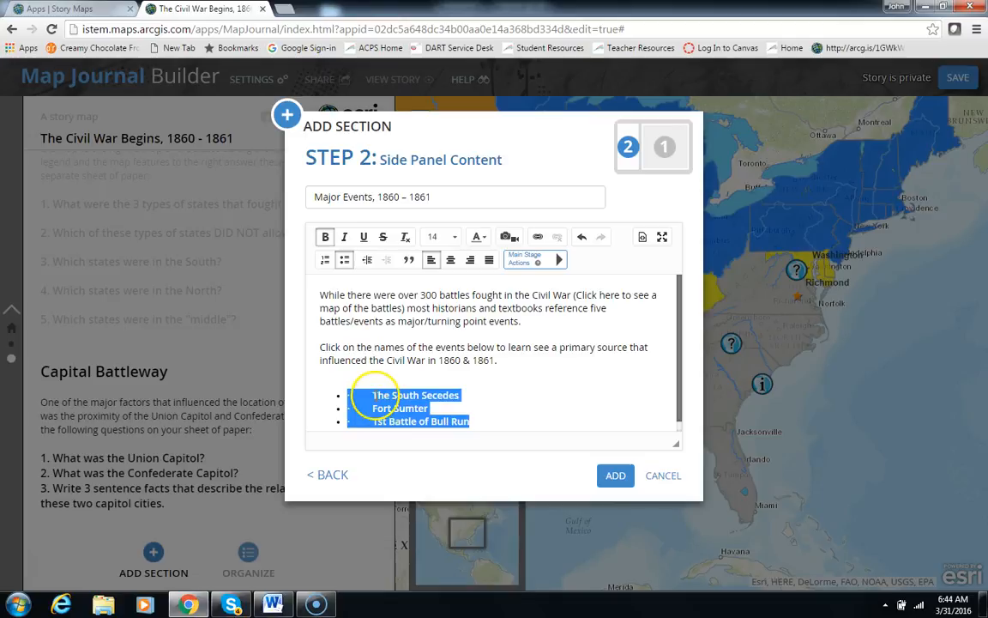
left_click(375, 394)
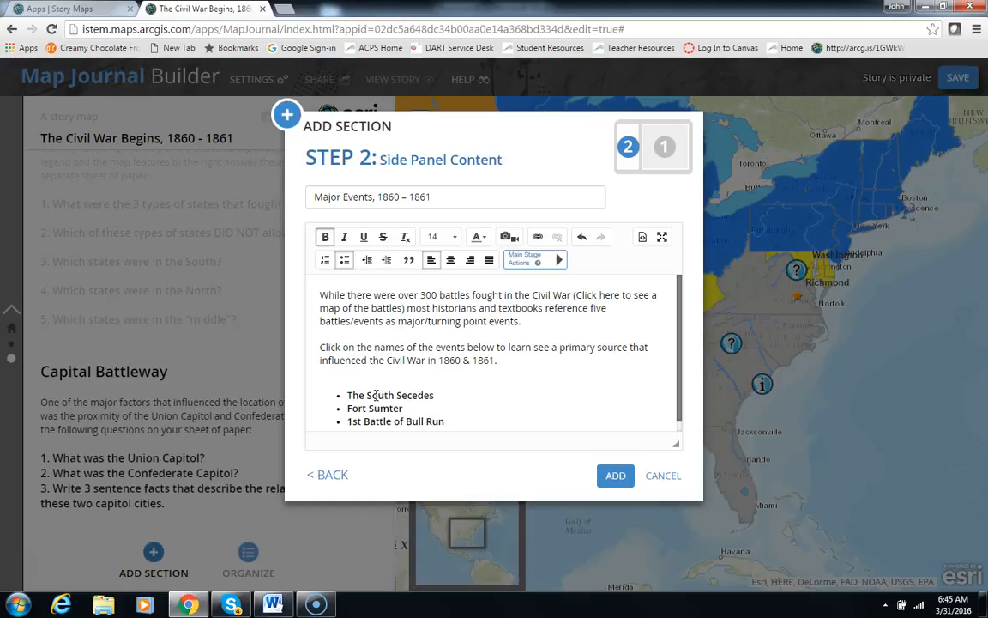
left_click(614, 475)
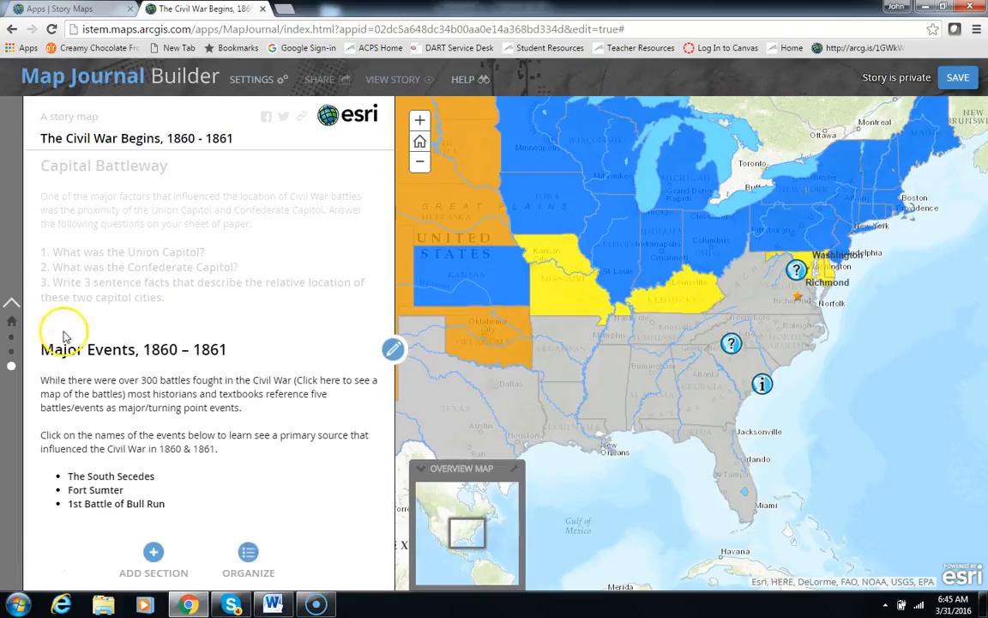
Edit the main stage of "The War Between the States" section, customizing its map location to show the whole United States, and save the section
left_click(12, 322)
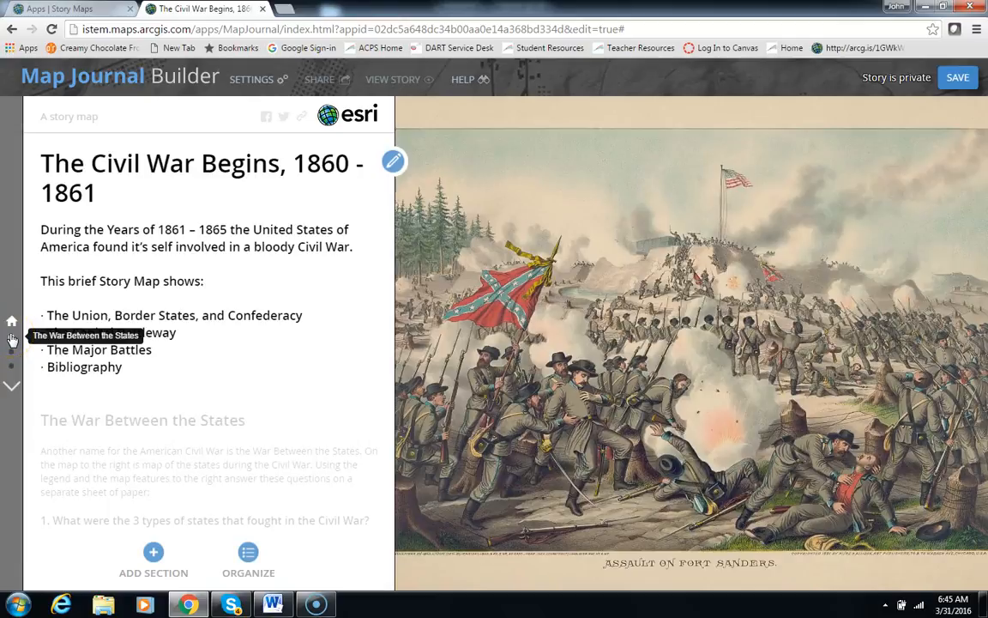
left_click(12, 337)
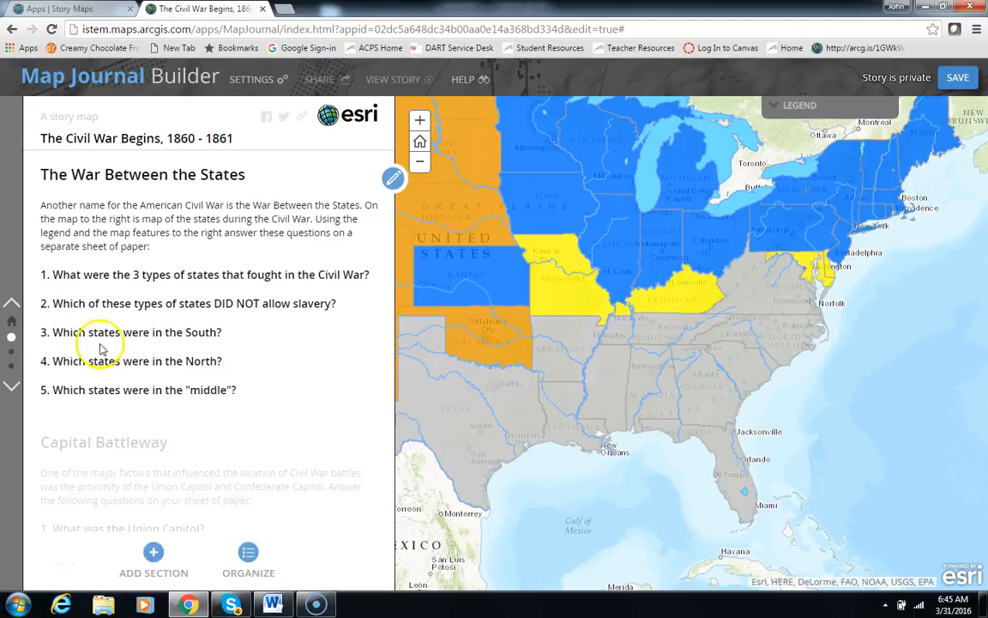
left_click(395, 178)
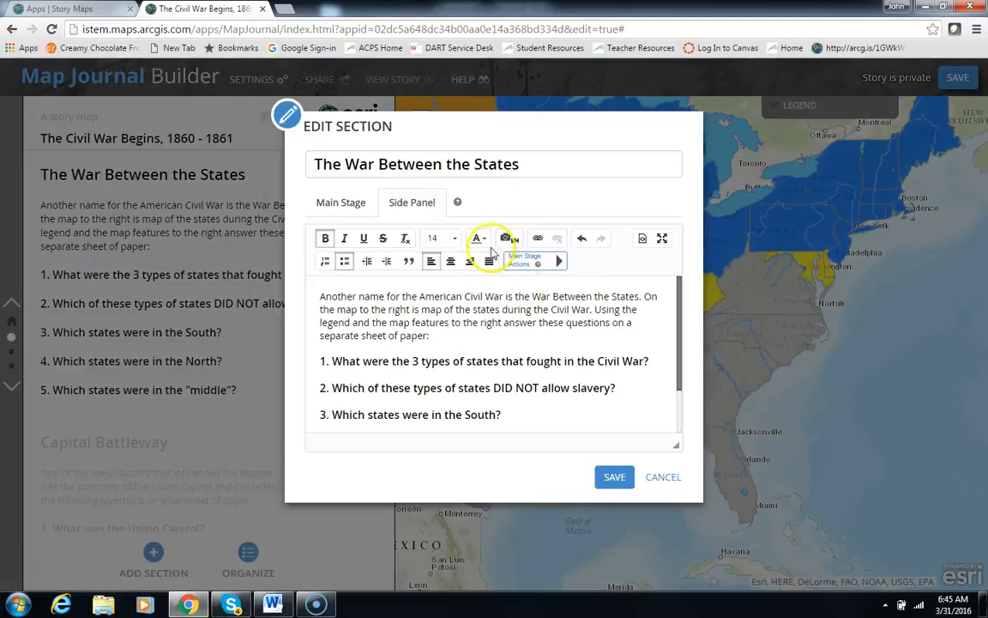
mouse_move(517, 273)
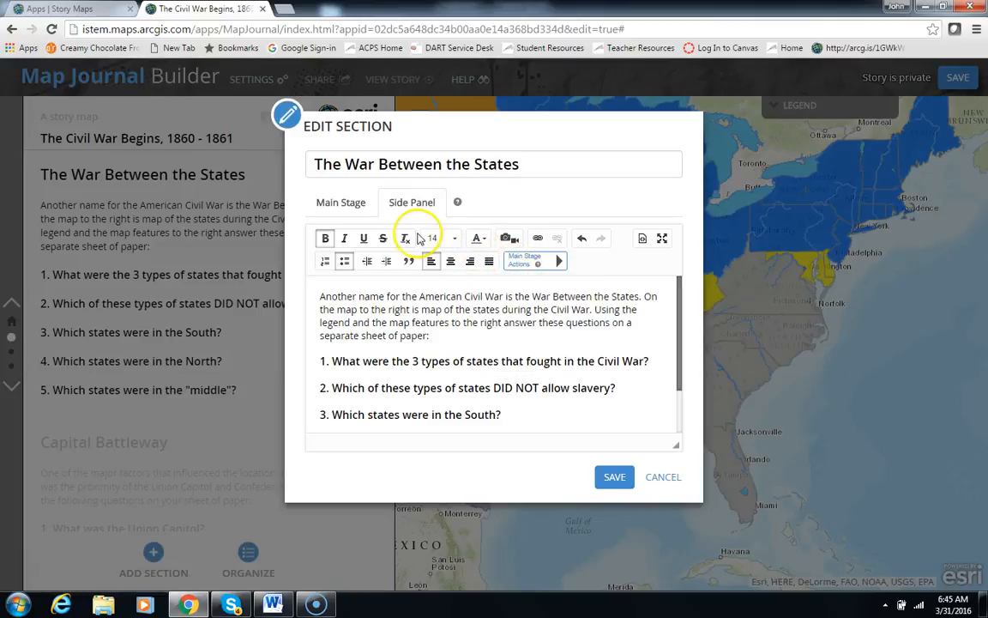
left_click(357, 207)
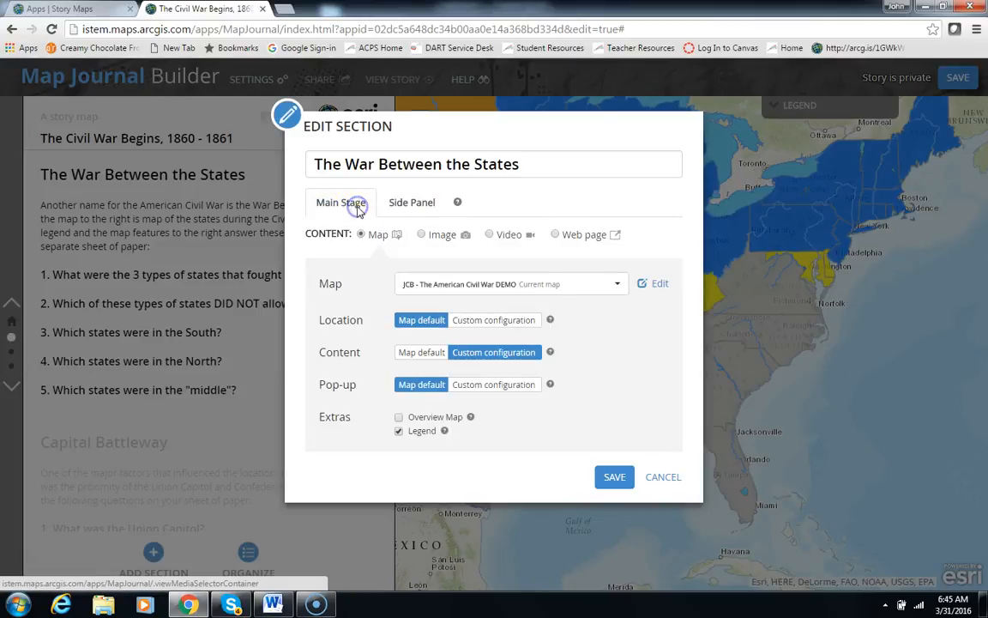
left_click(495, 322)
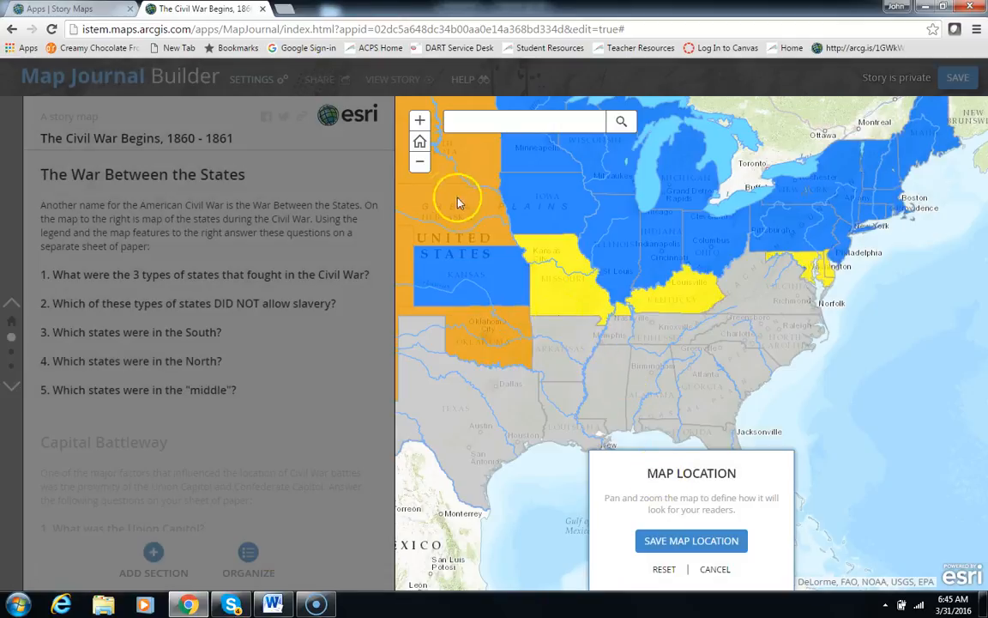
left_click(419, 161)
left_click_drag(595, 272, 706, 278)
left_click(682, 540)
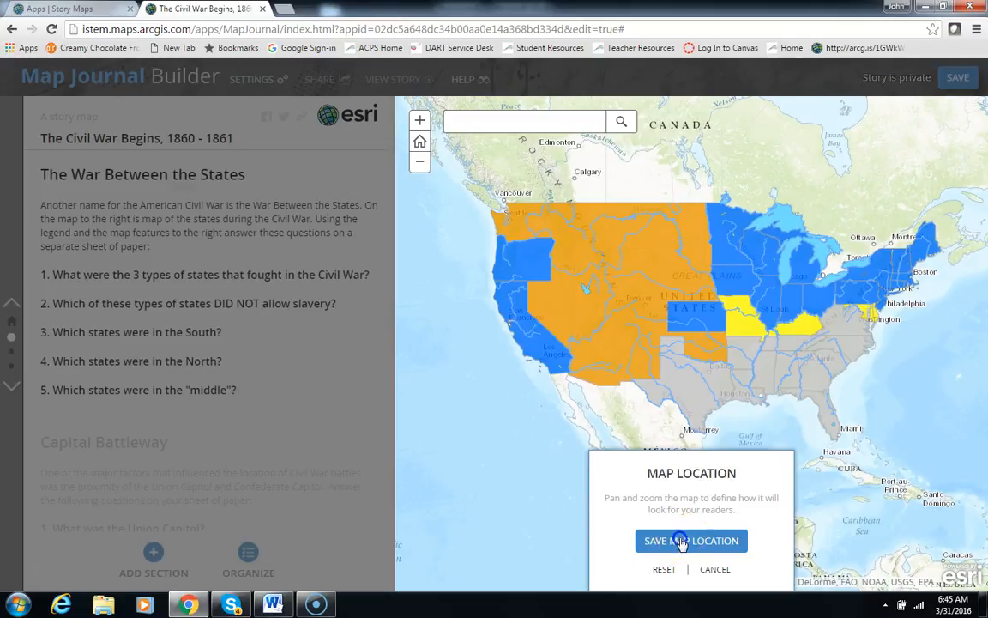
left_click(611, 482)
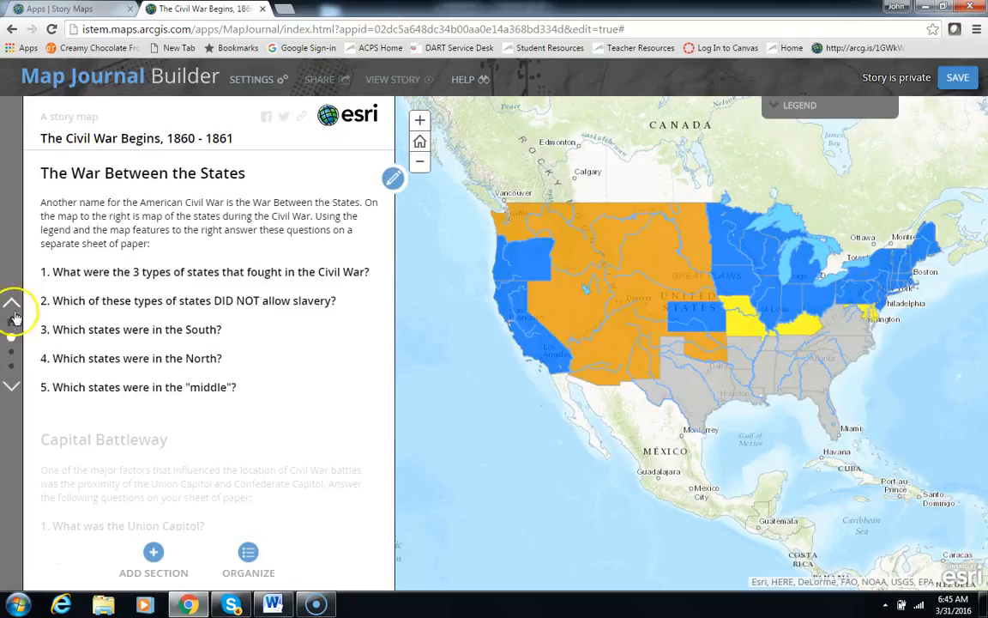
Go through Capital Battleway to the Major Events section and examine the Secession Movement pop-up and its full-size image
left_click(12, 353)
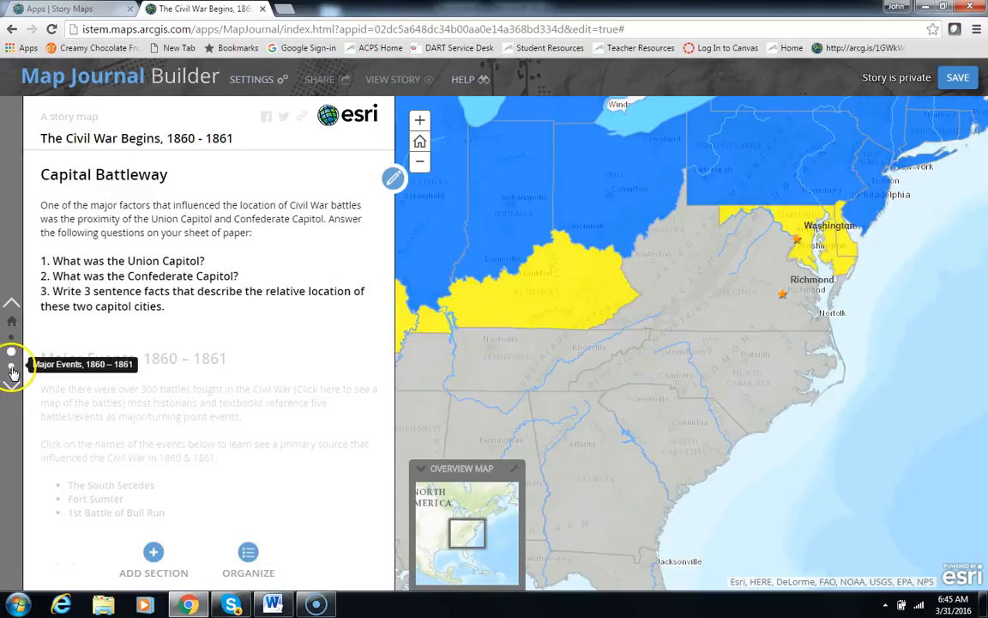
left_click(11, 368)
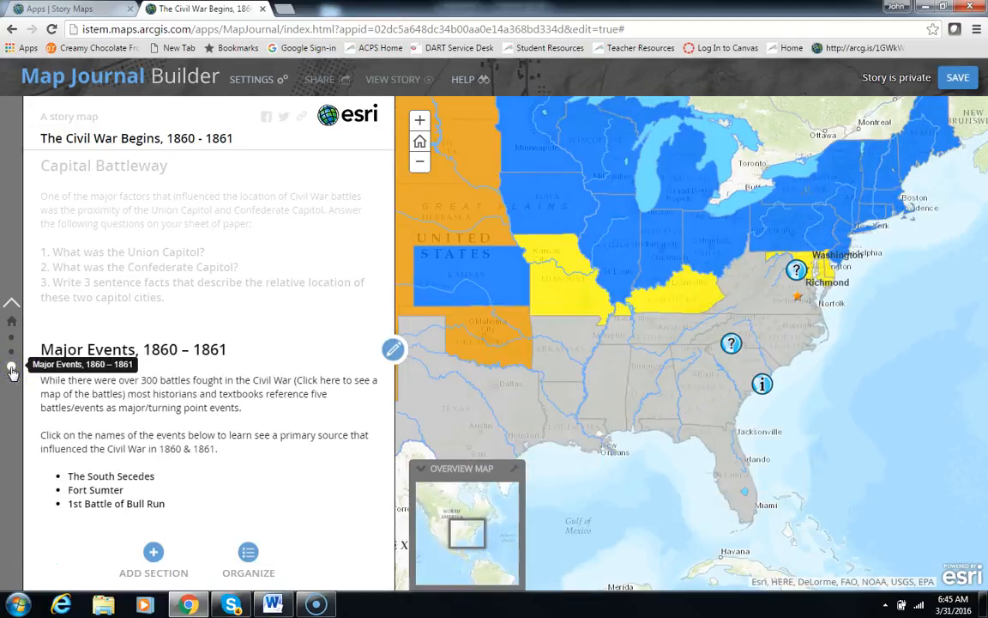
left_click(728, 345)
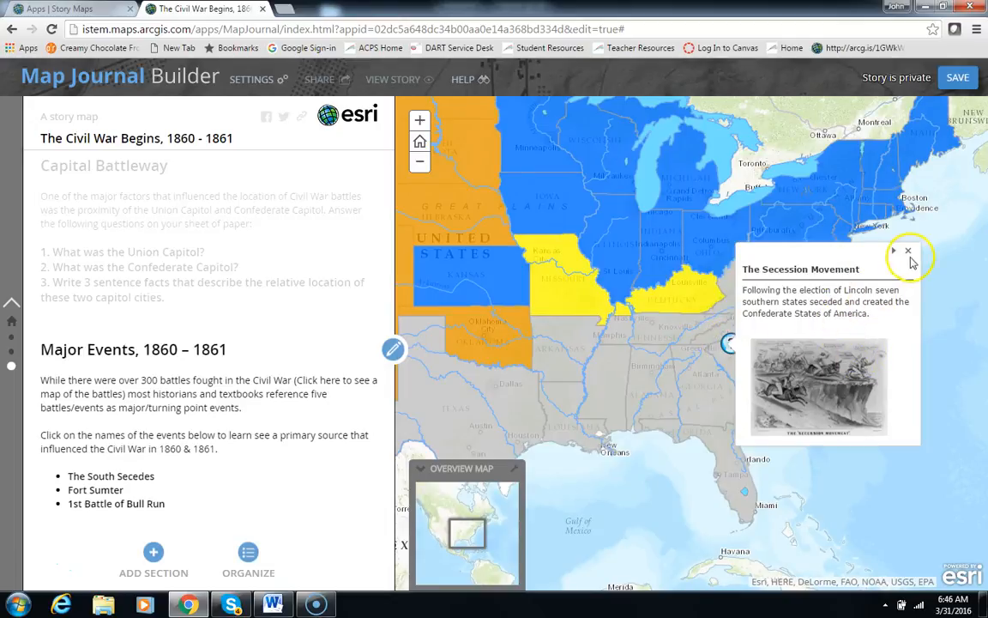
left_click(817, 372)
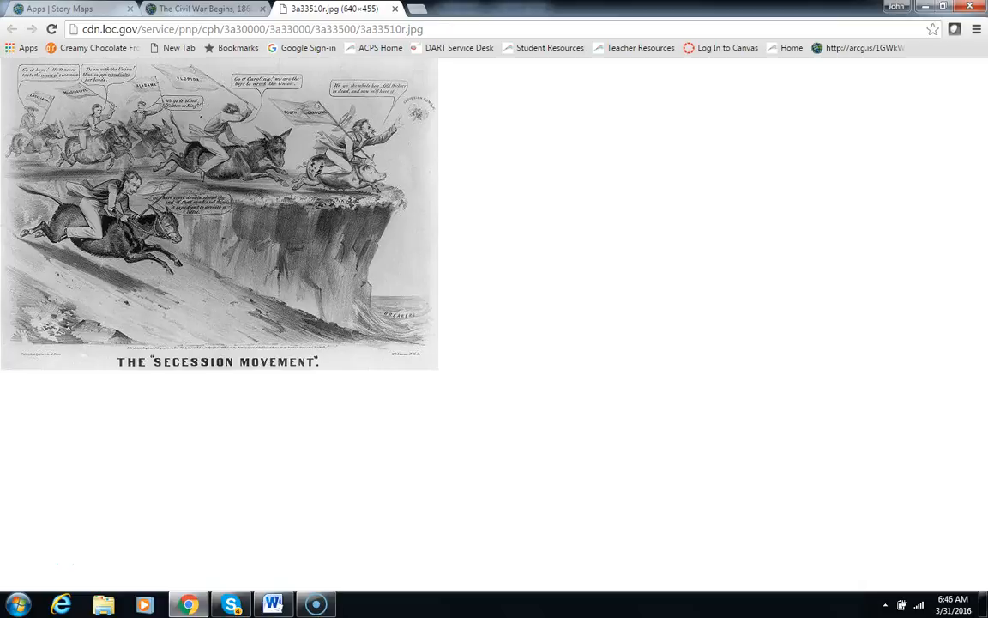
left_click(394, 10)
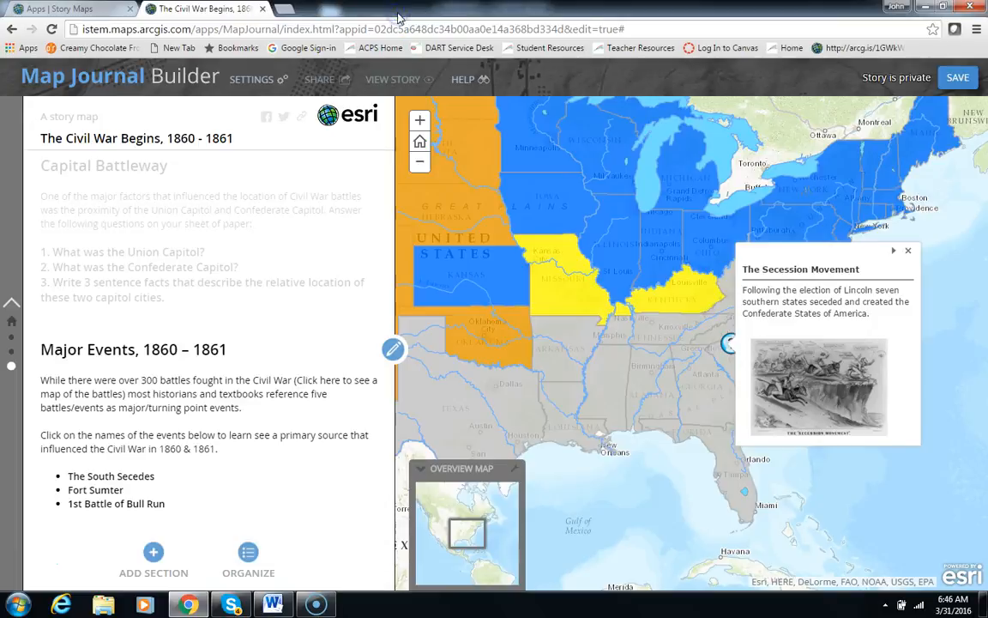
left_click(907, 250)
Check the pop-ups of the 1st Battle of Bull Run and Fort Sumter map notes, closing each one
left_click(798, 269)
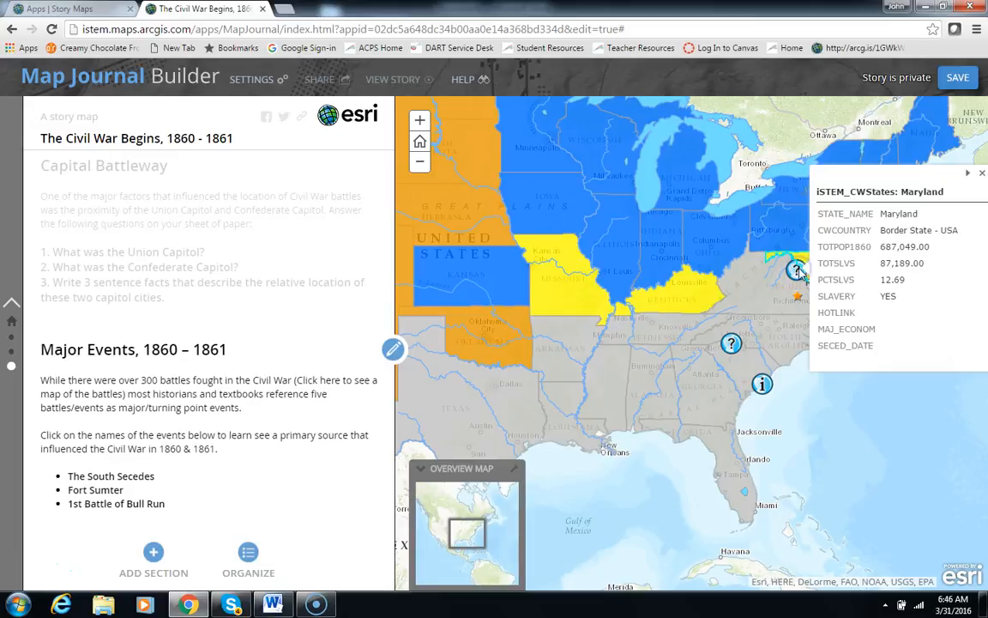
left_click(796, 271)
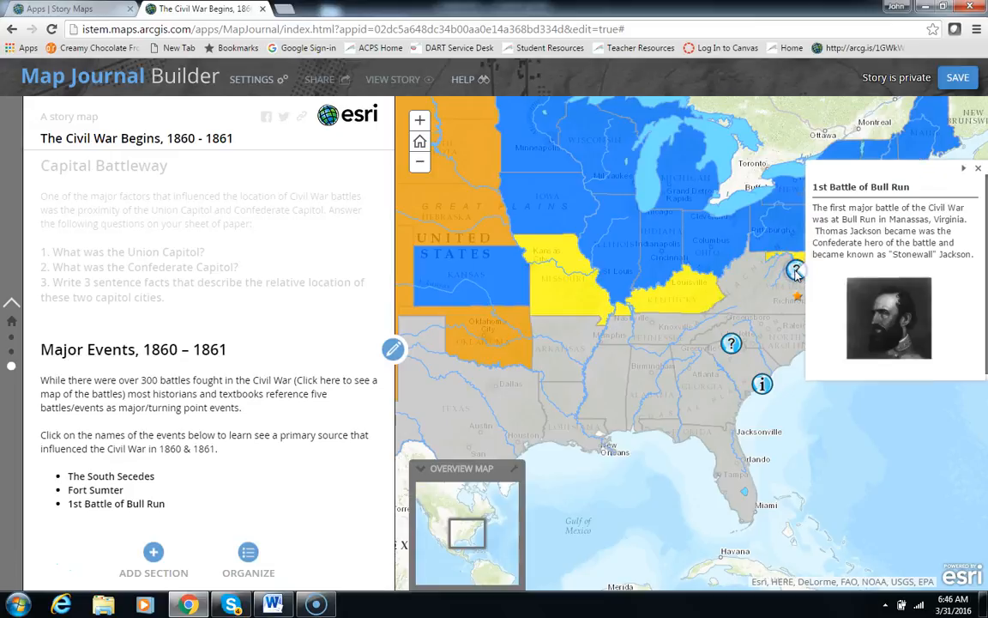
left_click(979, 169)
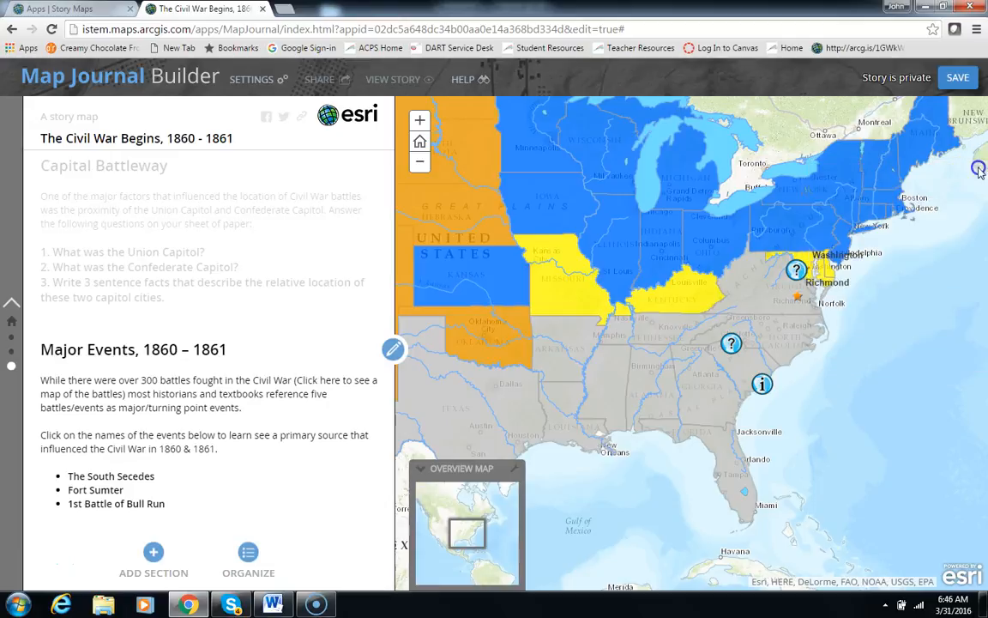
left_click(762, 384)
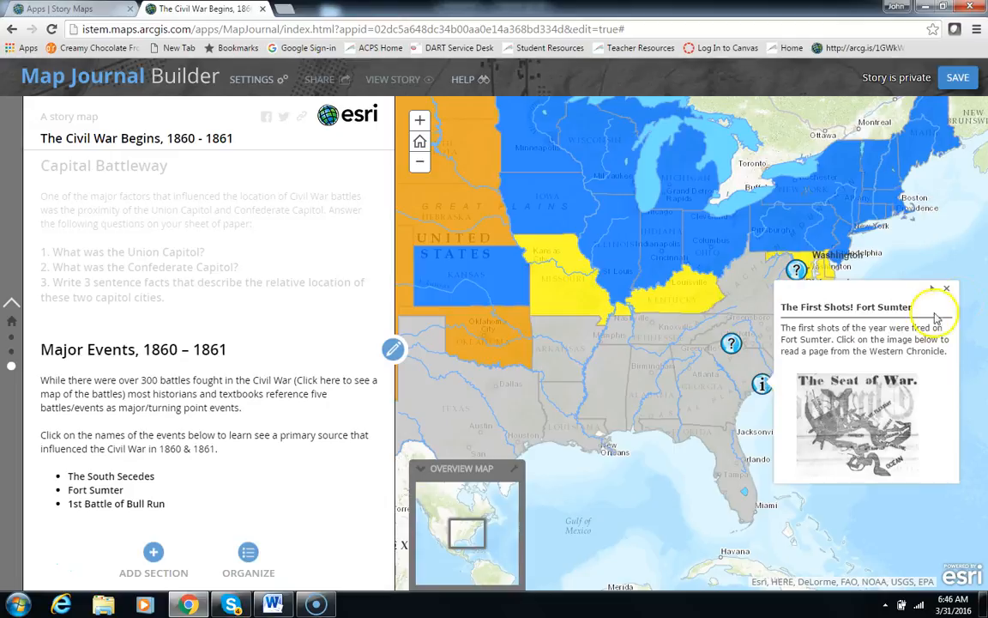
left_click(948, 290)
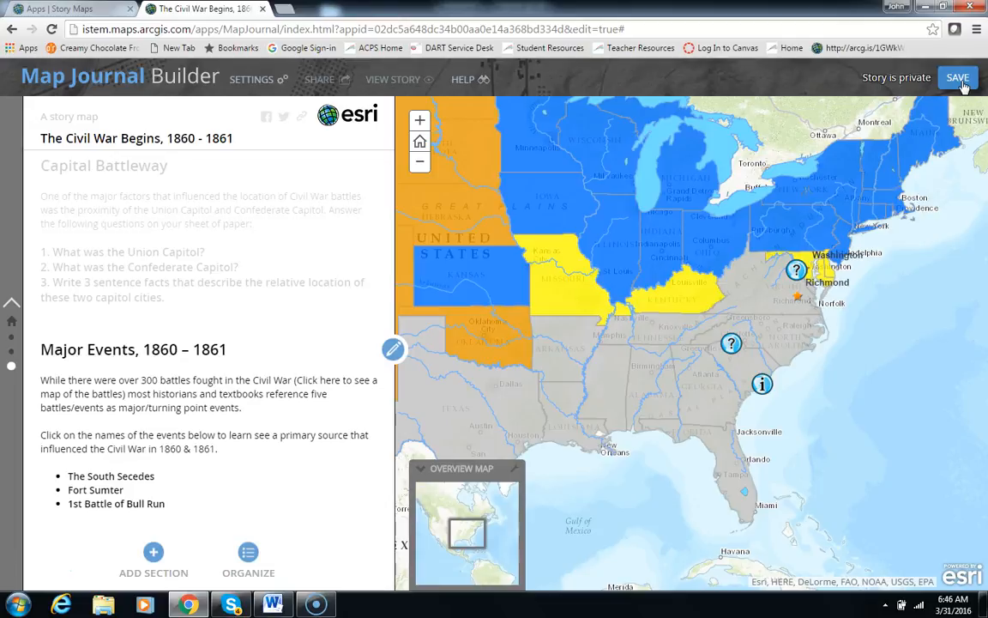
Save the story map and share it with the organization, selecting its short link before closing the sharing options
left_click(959, 79)
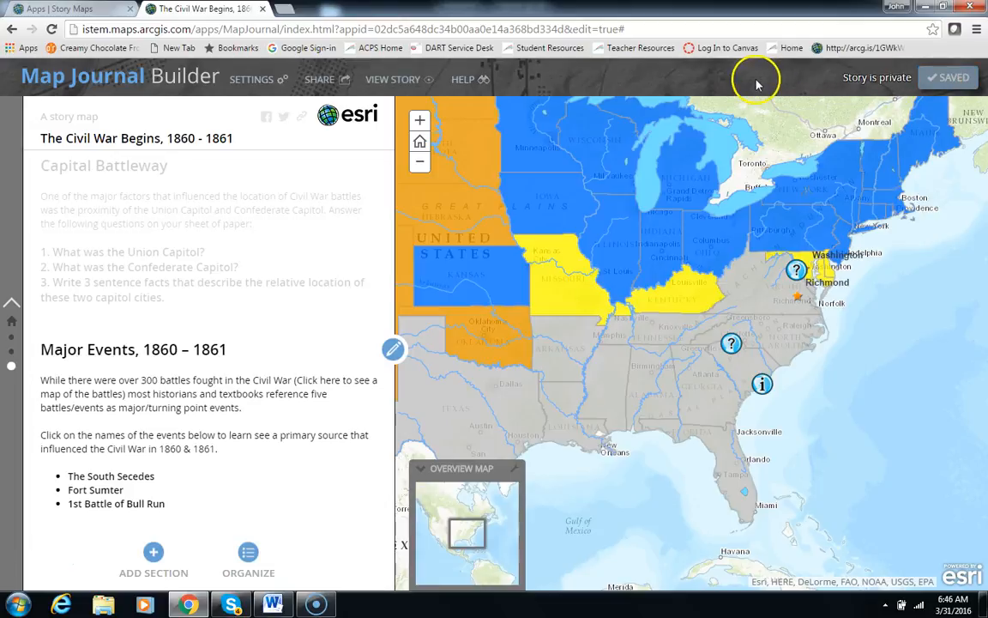
left_click(322, 81)
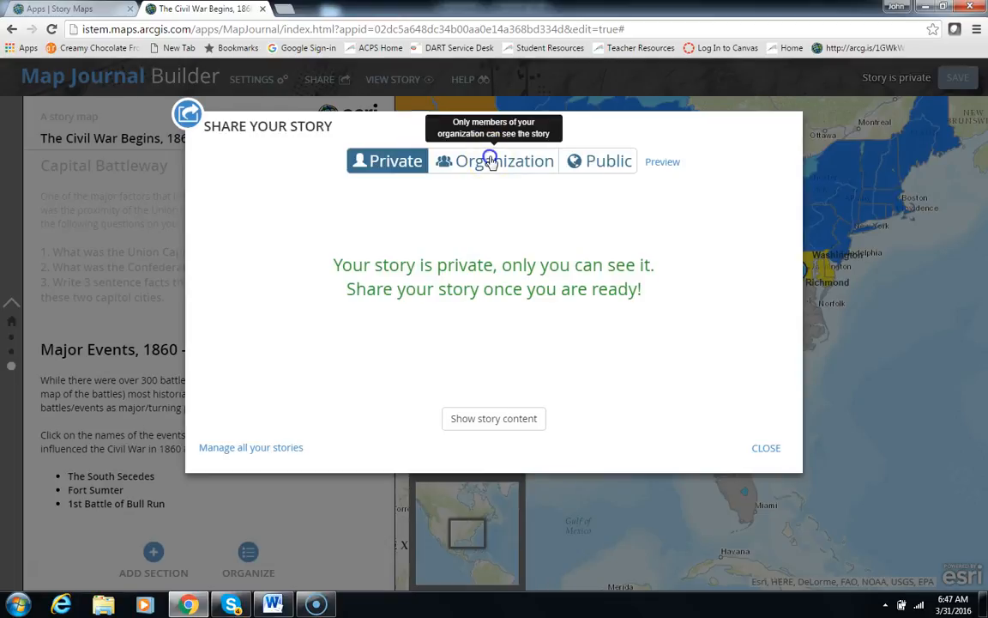
left_click(491, 162)
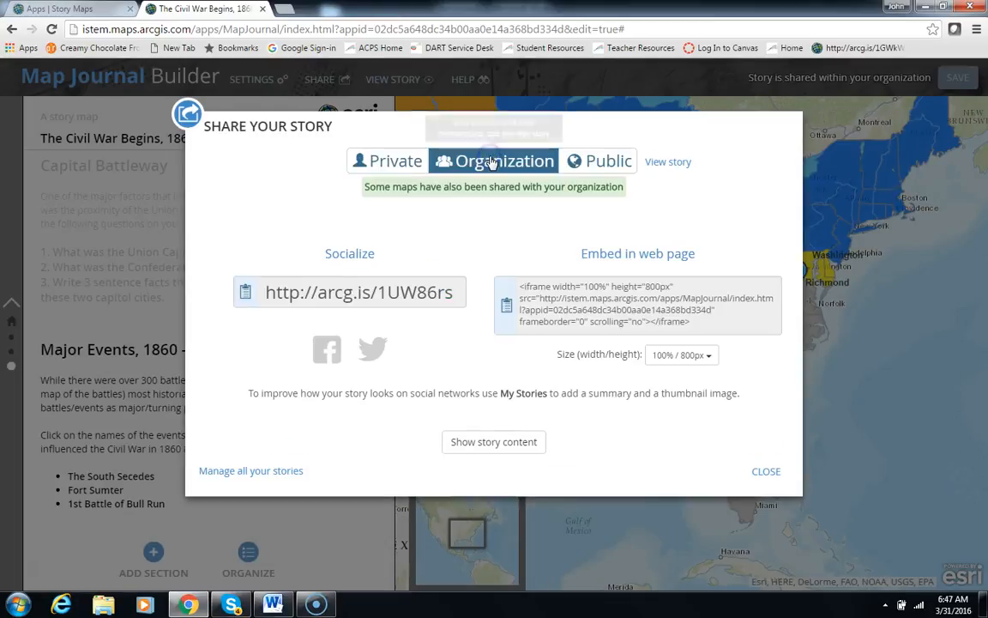
left_click(395, 292)
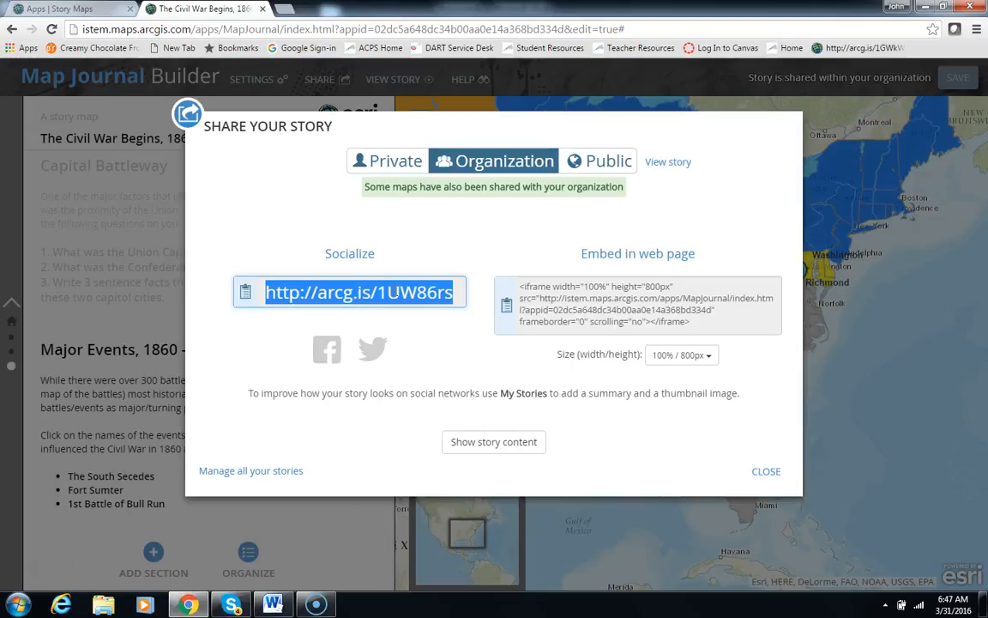
left_click(760, 474)
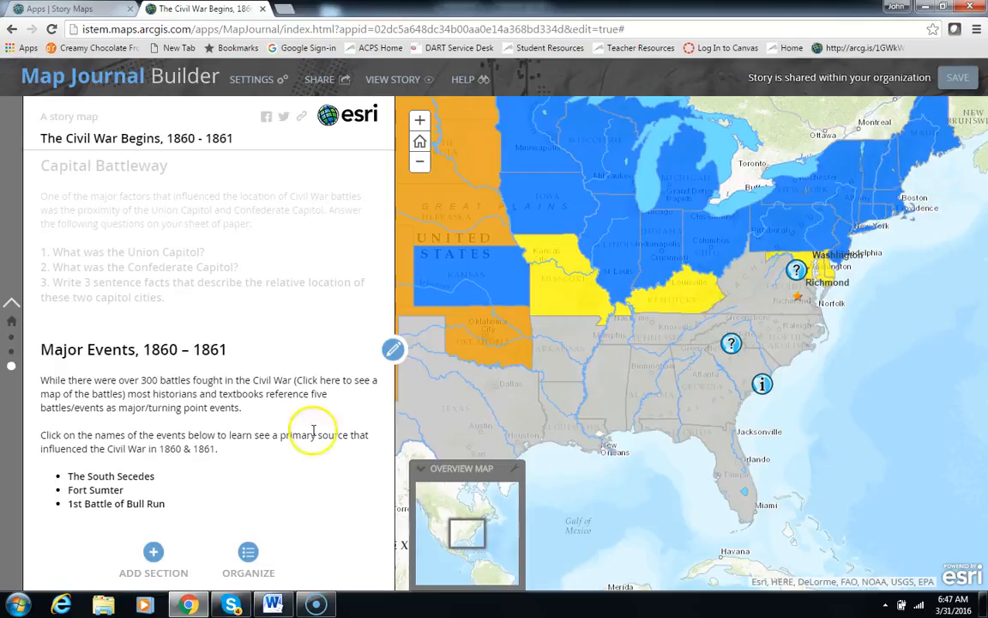